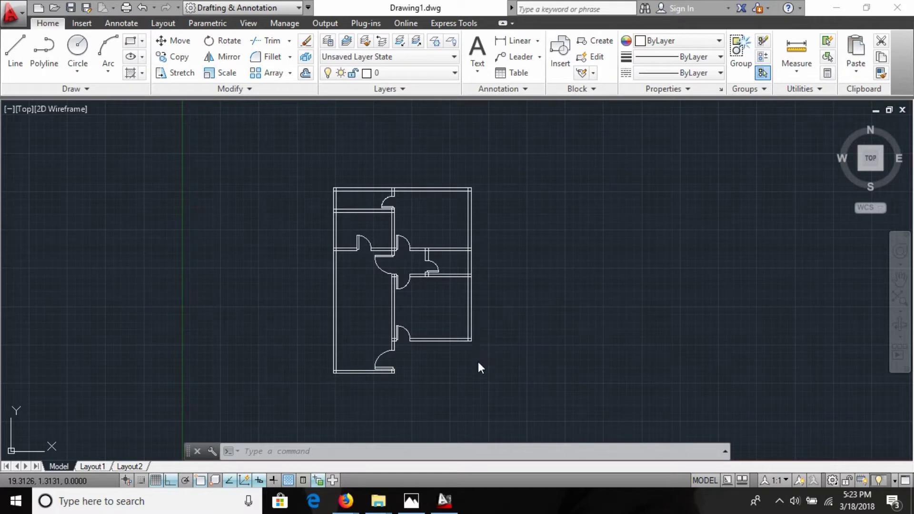
# Step: Compare the drawing with the reference plan image and shift the floor plan left
pyautogui.click(412, 501)
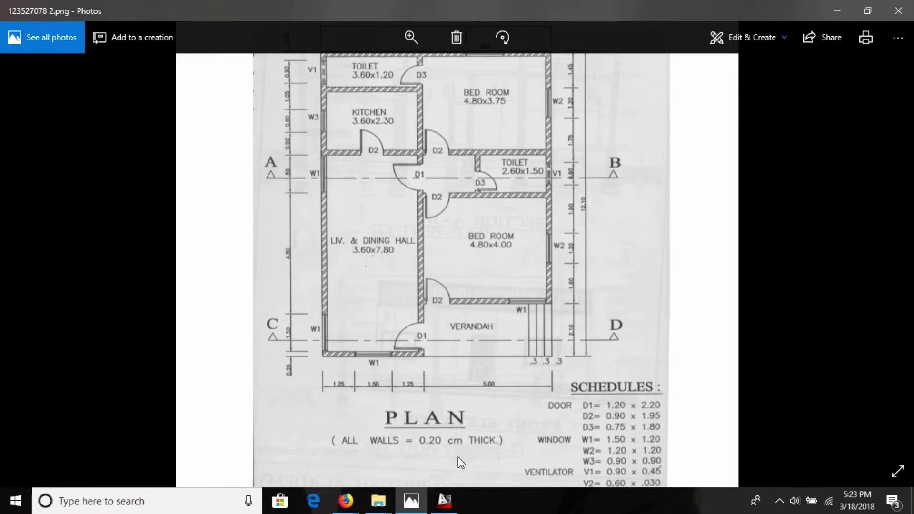
pyautogui.click(444, 500)
pyautogui.scroll(2, 509, 295)
pyautogui.moveTo(484, 312); pyautogui.dragTo(330, 351, button='middle')
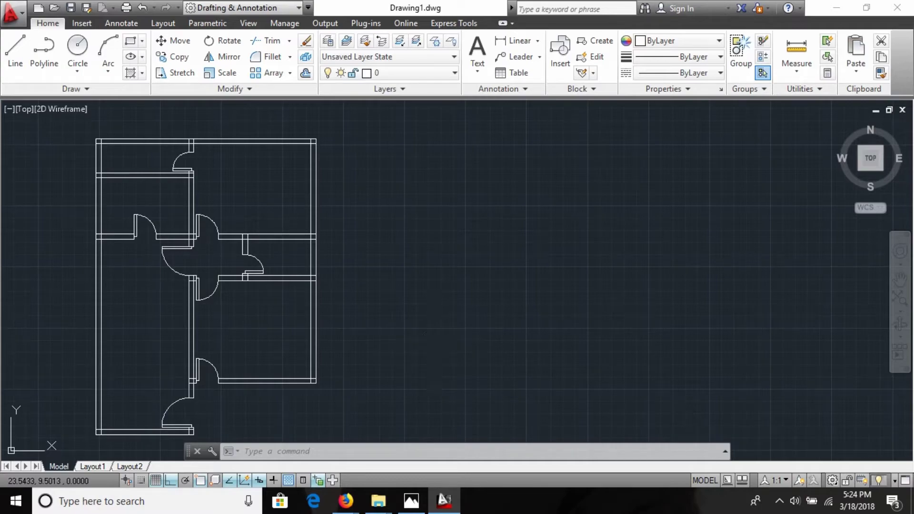
pyautogui.hotkey('alt', 'Tab')
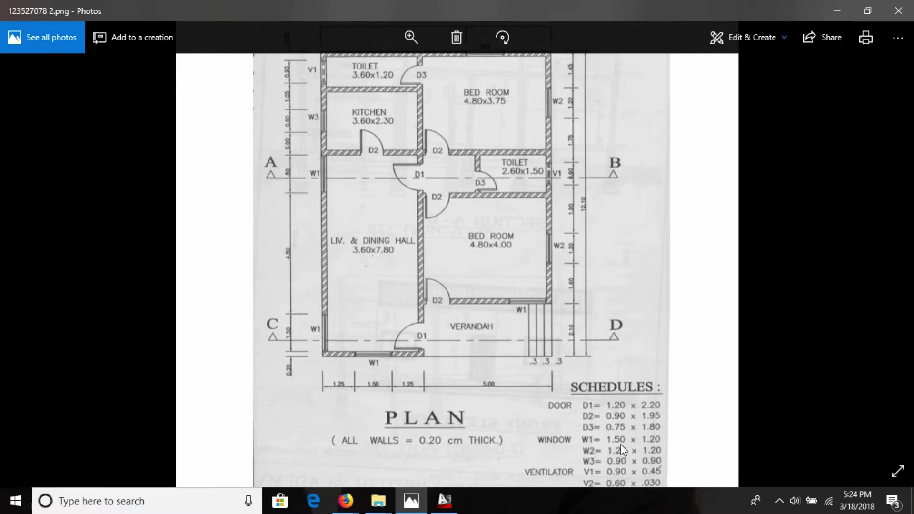
pyautogui.hotkey('alt', 'Tab')
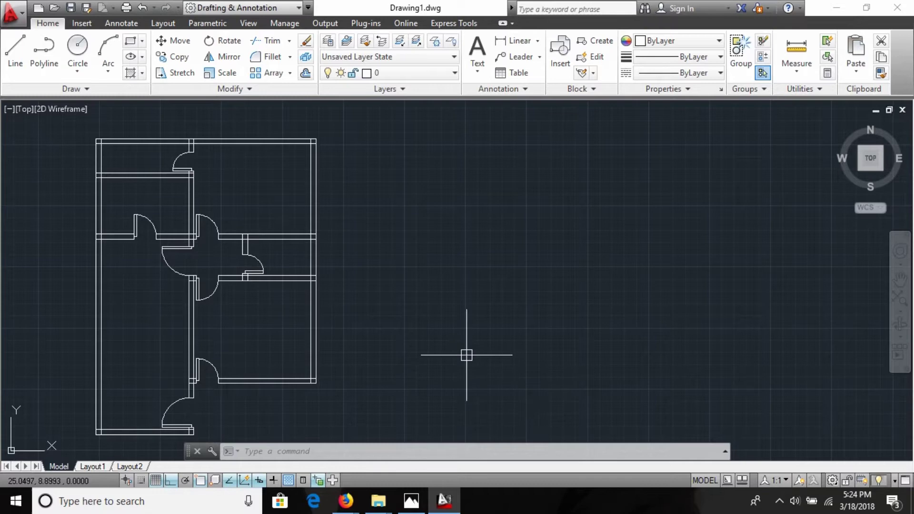
pyautogui.write('l')
# Step: Draw the 1.5, 0.2 and 1.5 edges of a window outline right of the plan
pyautogui.press('Return')
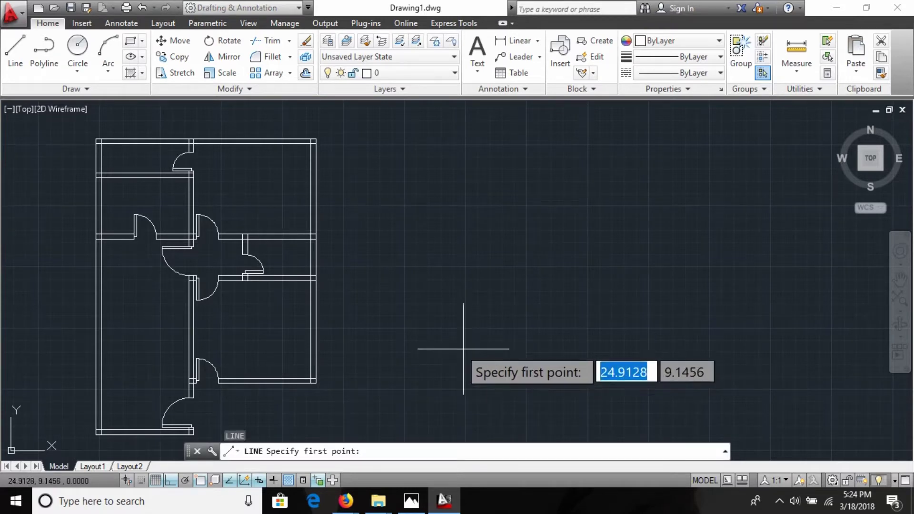
pyautogui.click(435, 348)
pyautogui.write('1.5')
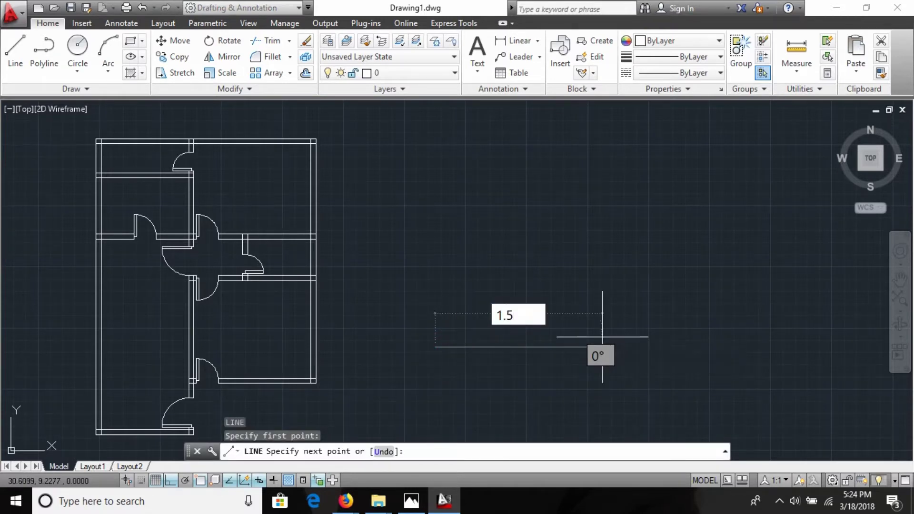
pyautogui.press('Return')
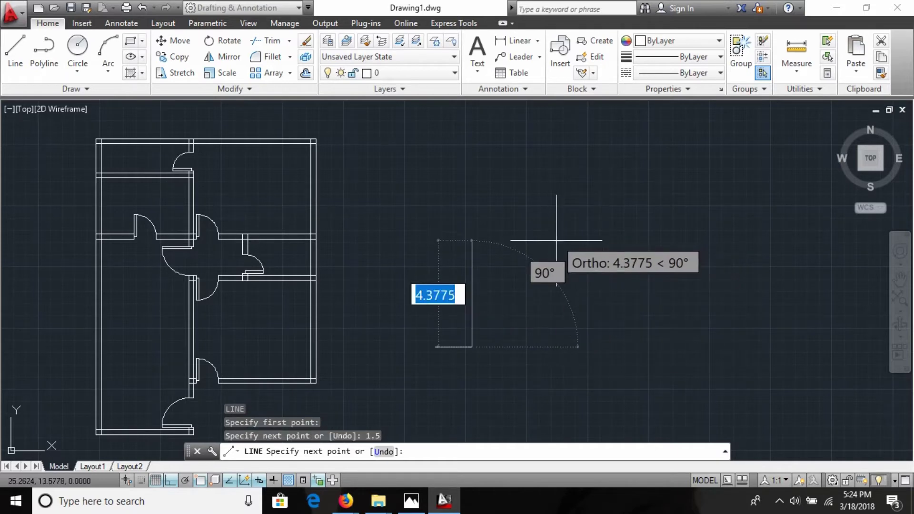
pyautogui.press('BackSpace')
pyautogui.write('0.2')
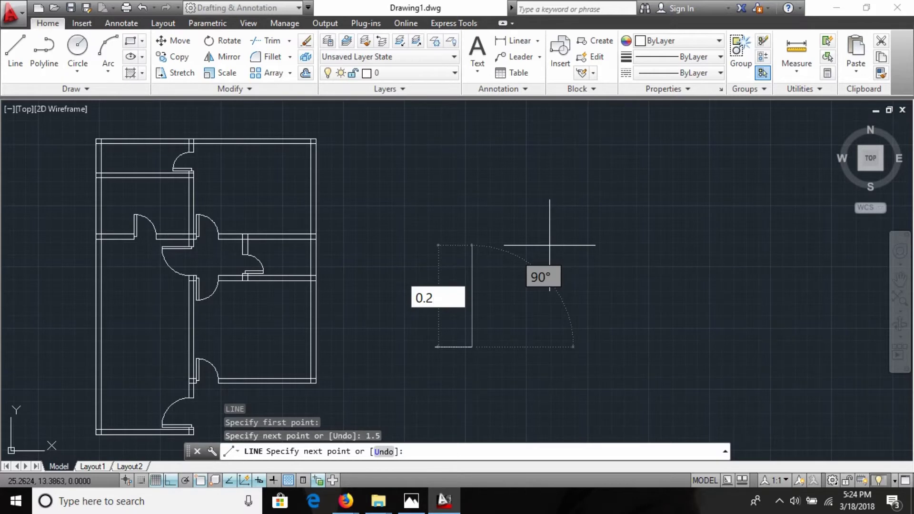
pyautogui.press('Return')
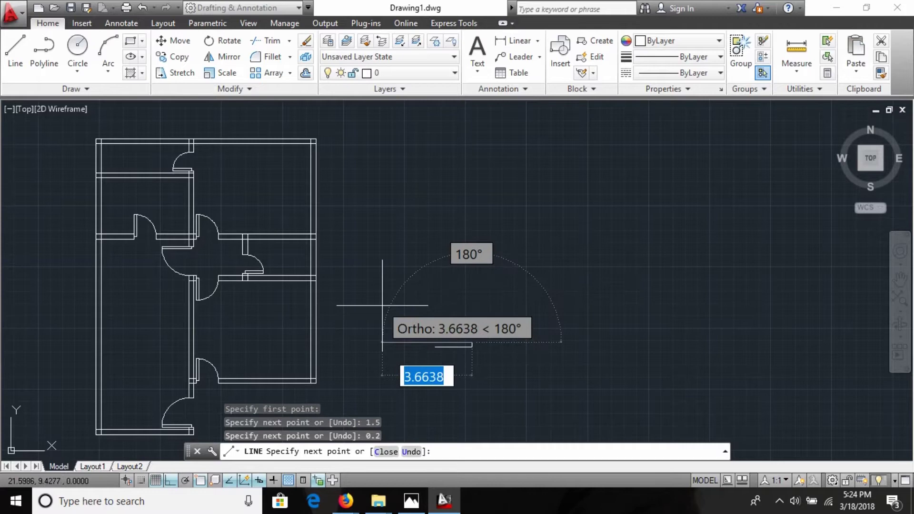
pyautogui.press('Return')
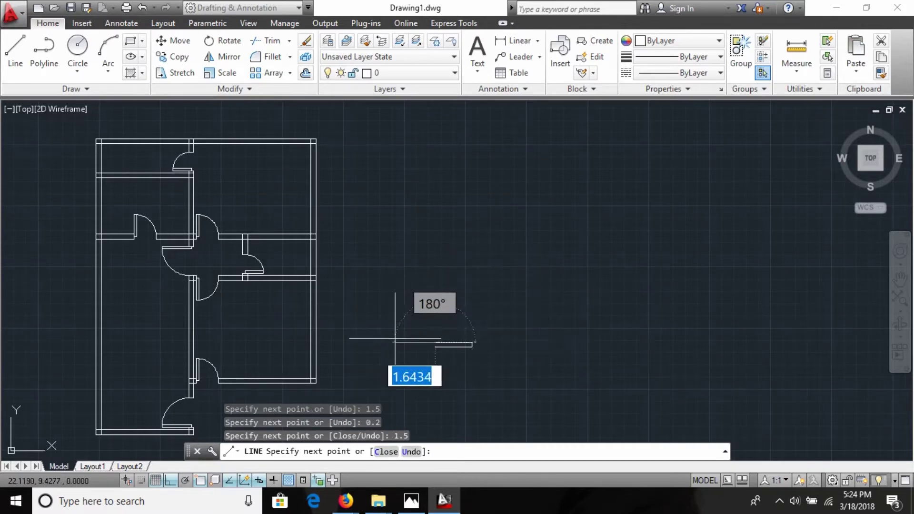
pyautogui.write('c')
# Step: Close the rectangle and offset its bottom edge 0.05 inward
pyautogui.press('Return')
pyautogui.scroll(4, 418, 383)
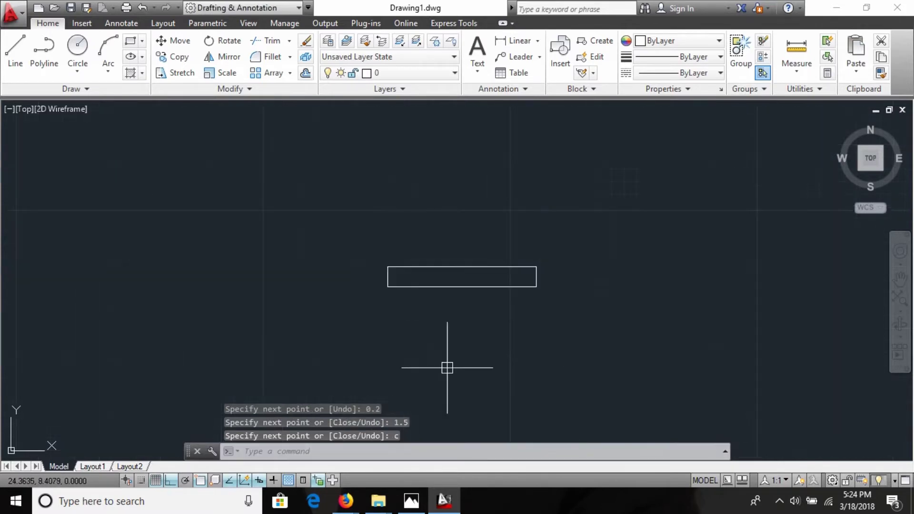
pyautogui.scroll(2, 445, 368)
pyautogui.moveTo(486, 276); pyautogui.dragTo(488, 320, button='middle')
pyautogui.scroll(2, 489, 326)
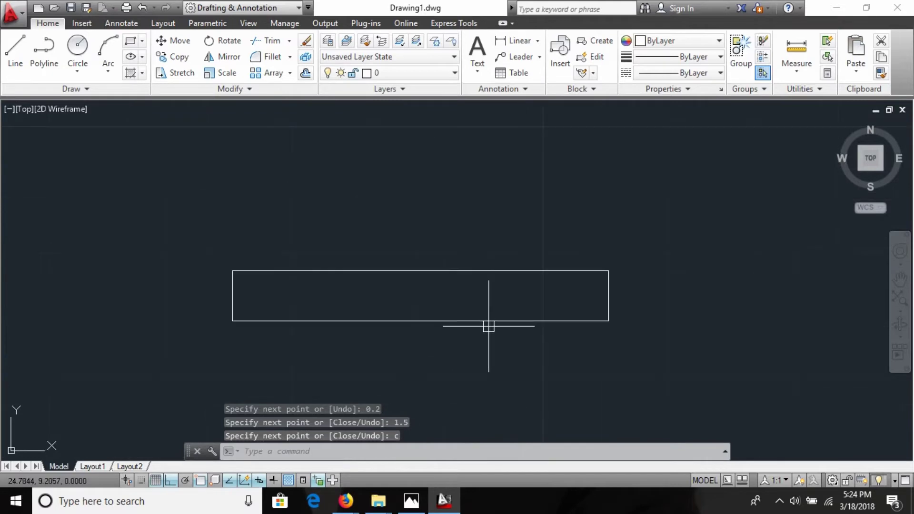
pyautogui.moveTo(488, 321)
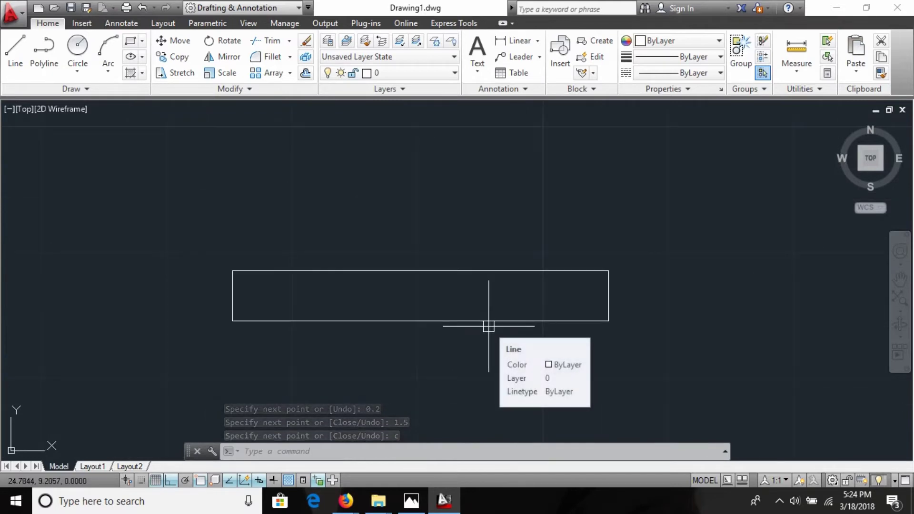
pyautogui.write('o')
pyautogui.press('Return')
pyautogui.write('0')
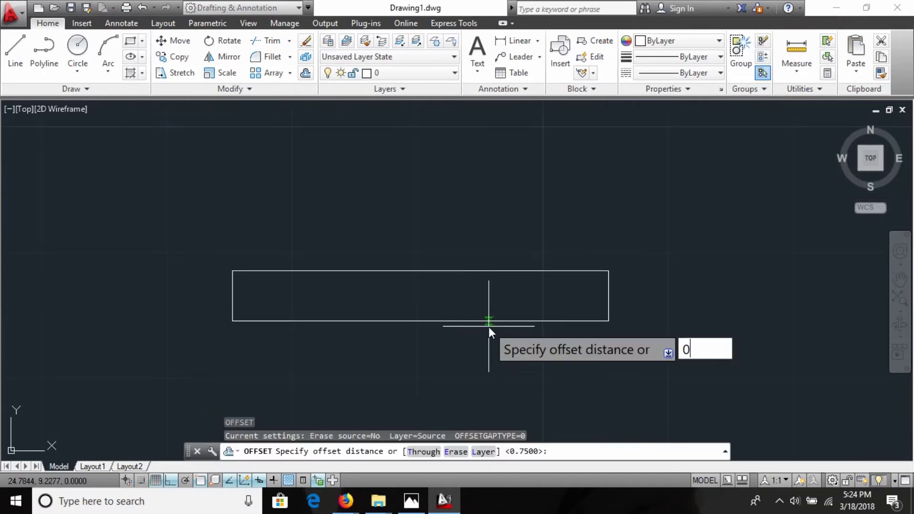
pyautogui.write('.75')
pyautogui.press('Return')
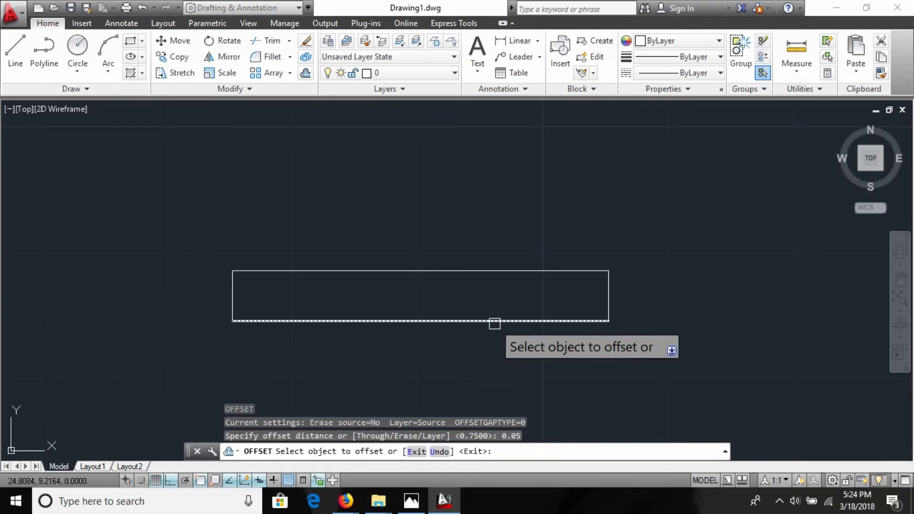
pyautogui.click(493, 321)
pyautogui.click(492, 296)
# Step: Offset the rectangle's top, left and right edges 0.05 inward
pyautogui.click(484, 272)
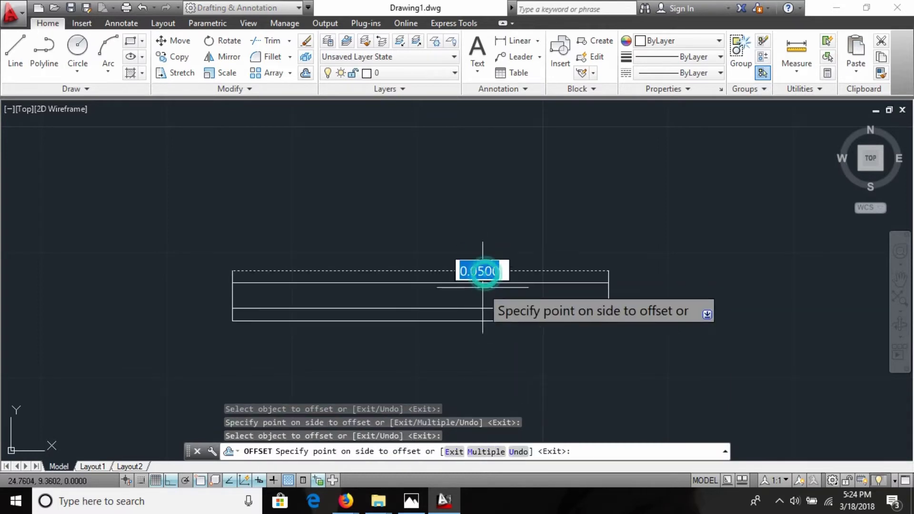
pyautogui.click(481, 291)
pyautogui.click(234, 300)
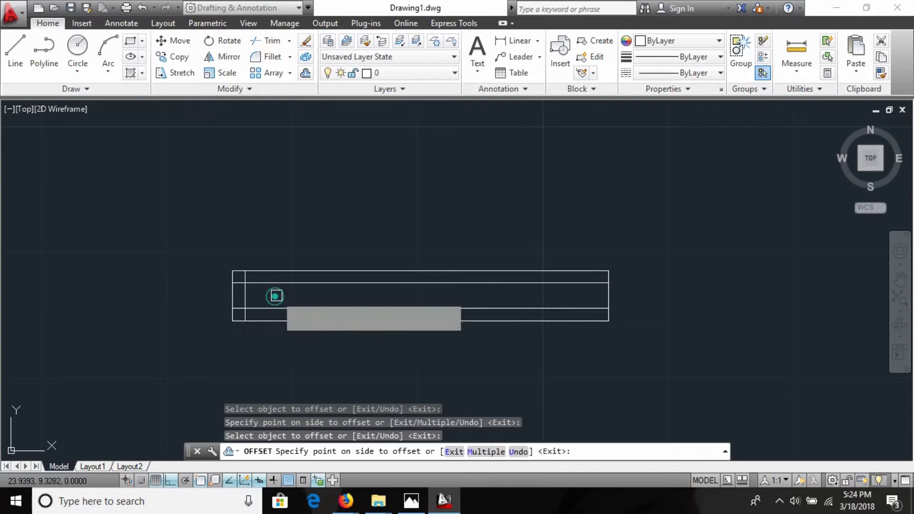
pyautogui.click(279, 300)
pyautogui.click(608, 303)
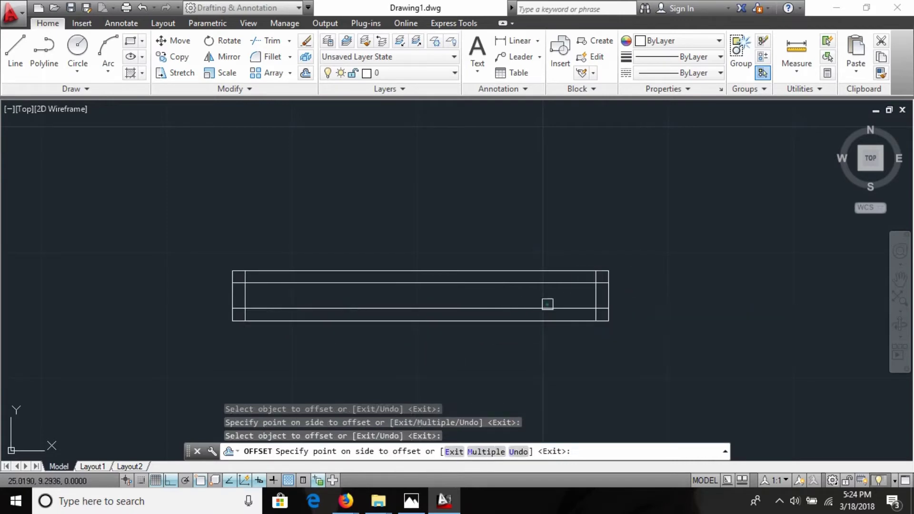
pyautogui.click(546, 304)
pyautogui.scroll(-2, 704, 328)
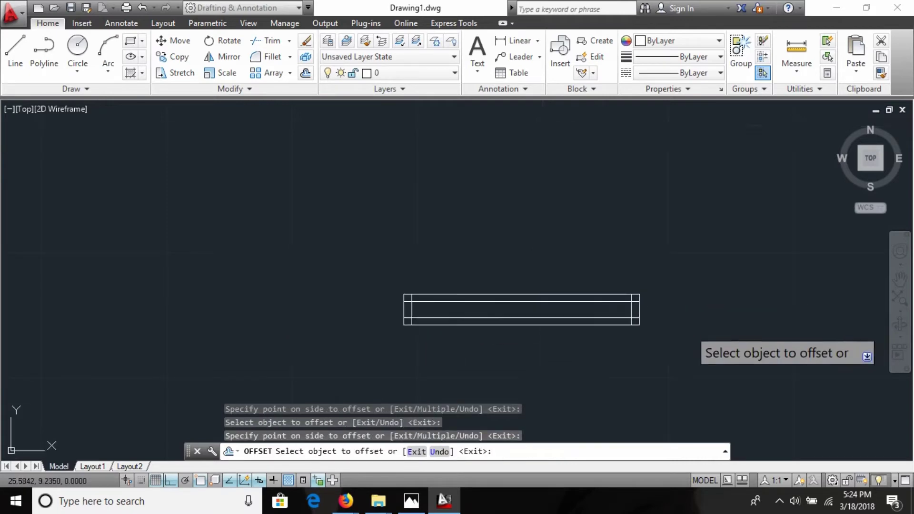
pyautogui.scroll(-3, 704, 357)
pyautogui.moveTo(657, 379)
pyautogui.mouseDown(button='middle')
pyautogui.moveTo(668, 271)
pyautogui.moveTo(667, 308)
pyautogui.mouseUp(button='middle')
pyautogui.moveTo(323, 335)
pyautogui.mouseDown(button='middle')
pyautogui.moveTo(520, 342)
pyautogui.moveTo(567, 251)
pyautogui.mouseUp(button='middle')
pyautogui.scroll(-2, 526, 270)
pyautogui.scroll(-2, 526, 270)
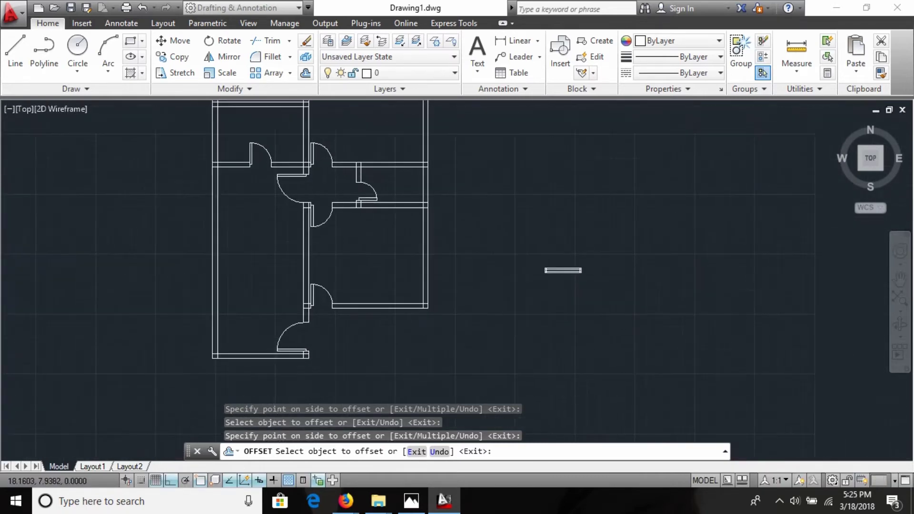
pyautogui.scroll(3, 568, 289)
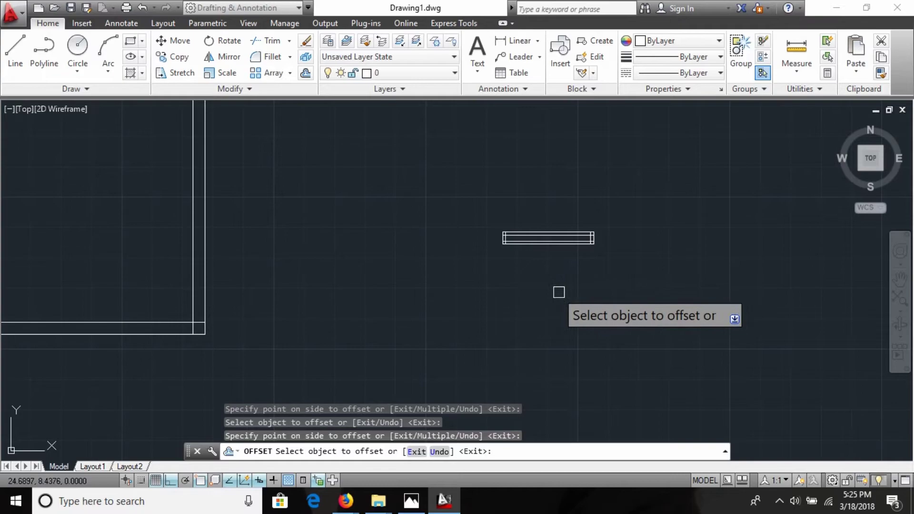
pyautogui.scroll(-2, 526, 270)
pyautogui.scroll(2, 526, 270)
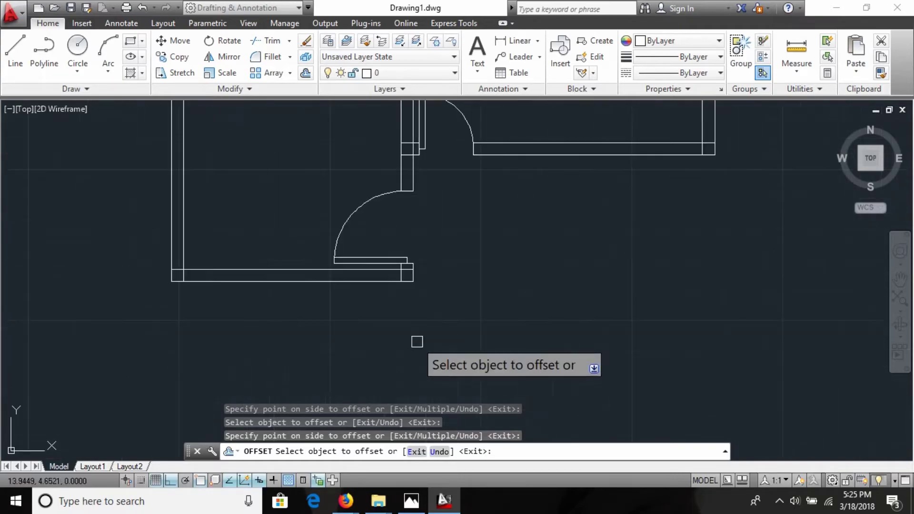
pyautogui.hotkey('alt', 'Tab')
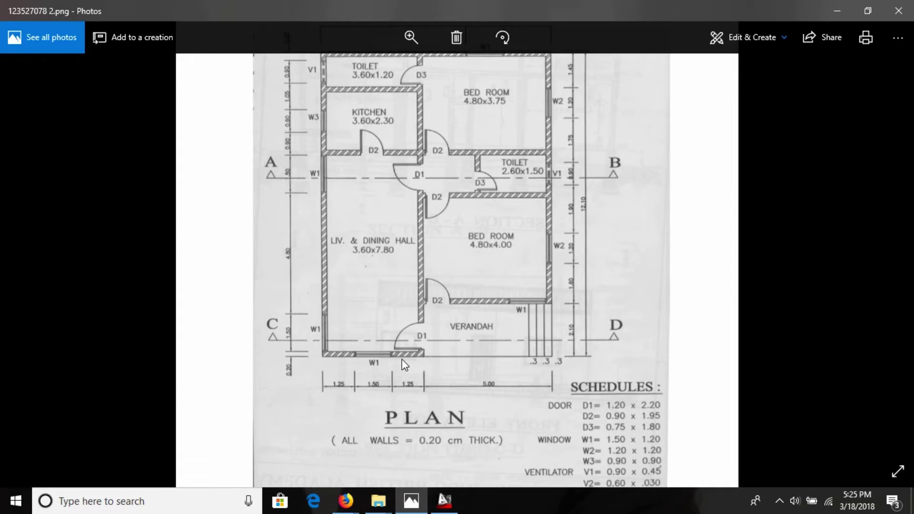
pyautogui.hotkey('alt', 'Tab')
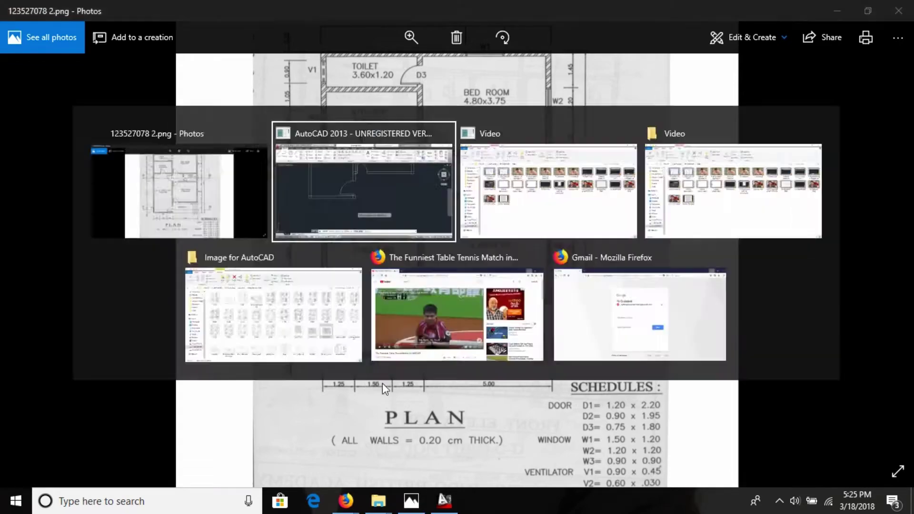
pyautogui.scroll(-1, 410, 336)
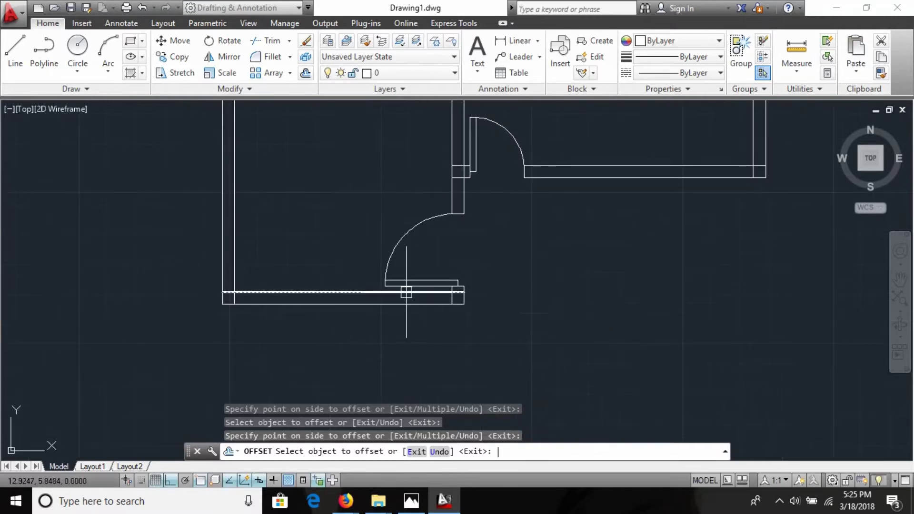
# Step: Copy the front wall line 1.2 units inward to mark the window opening edge
pyautogui.press('Escape')
pyautogui.write('o')
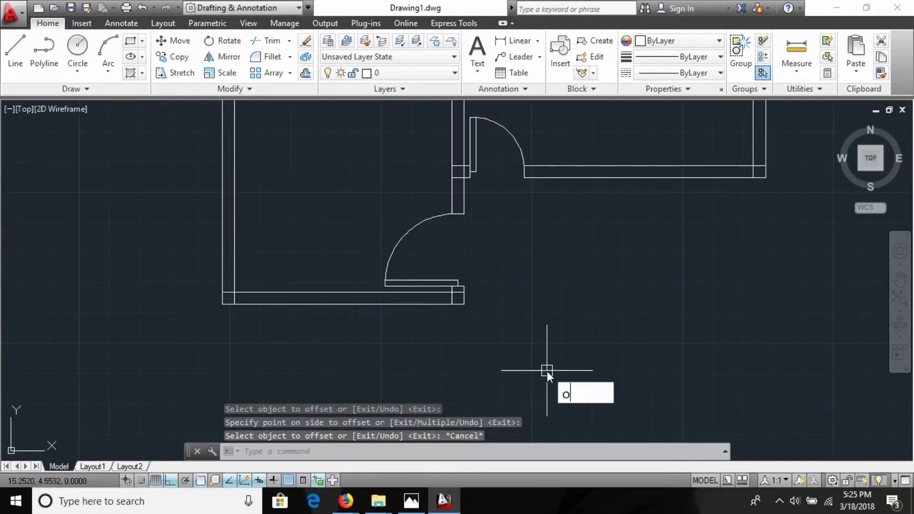
pyautogui.press('Return')
pyautogui.write('1.2')
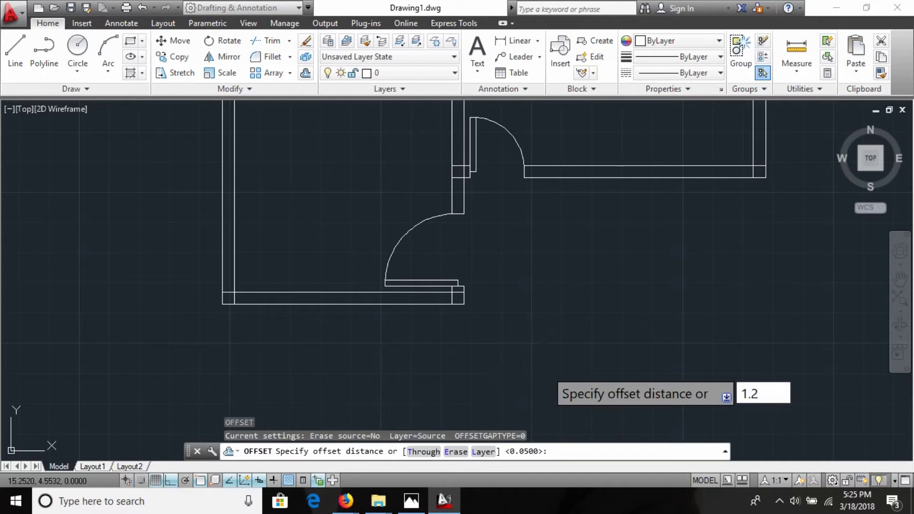
pyautogui.press('Return')
pyautogui.click(462, 296)
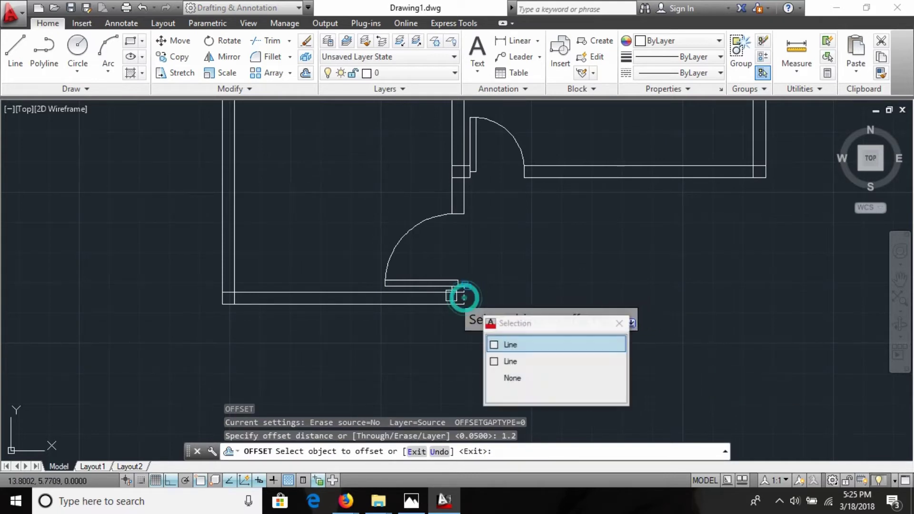
pyautogui.press('Return')
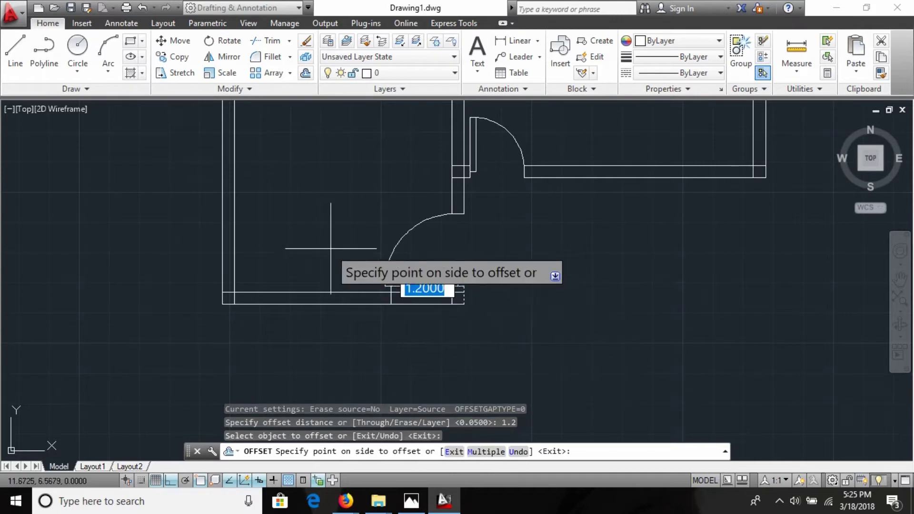
pyautogui.click(393, 332)
pyautogui.scroll(4, 393, 306)
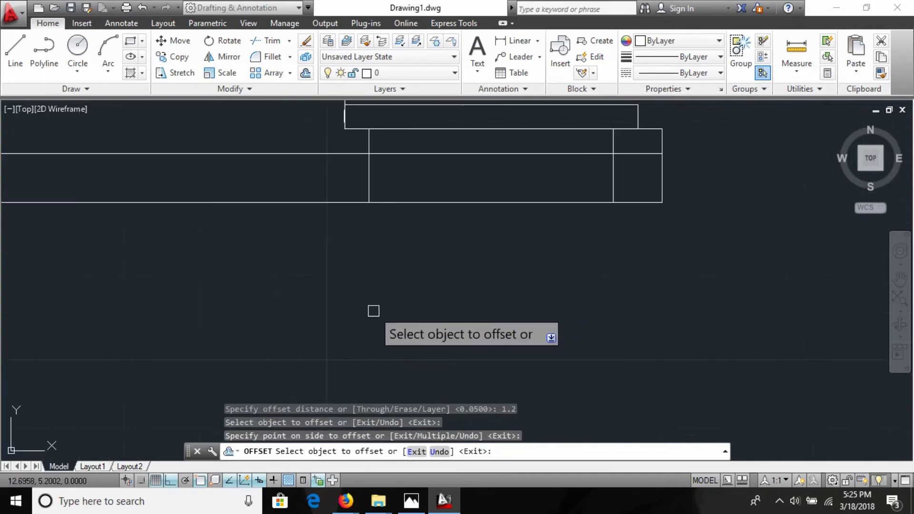
pyautogui.write('tr')
pyautogui.press('Return')
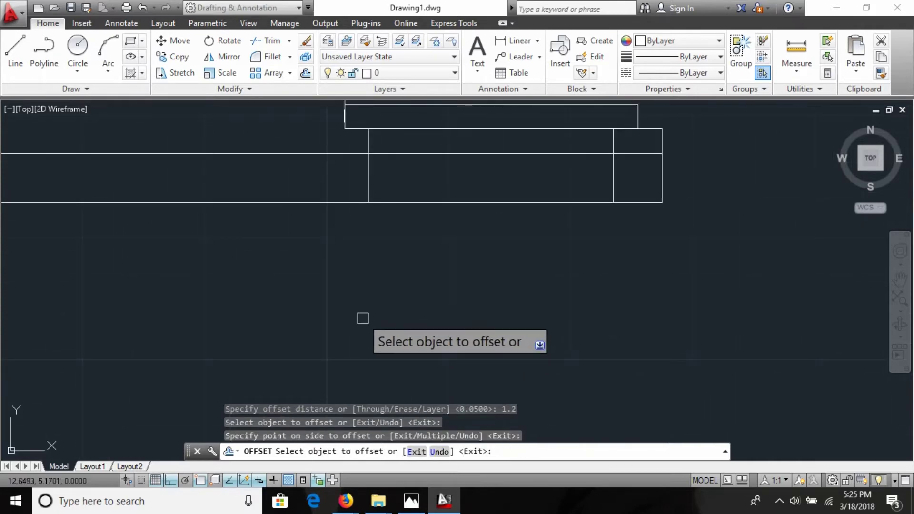
pyautogui.press('Return')
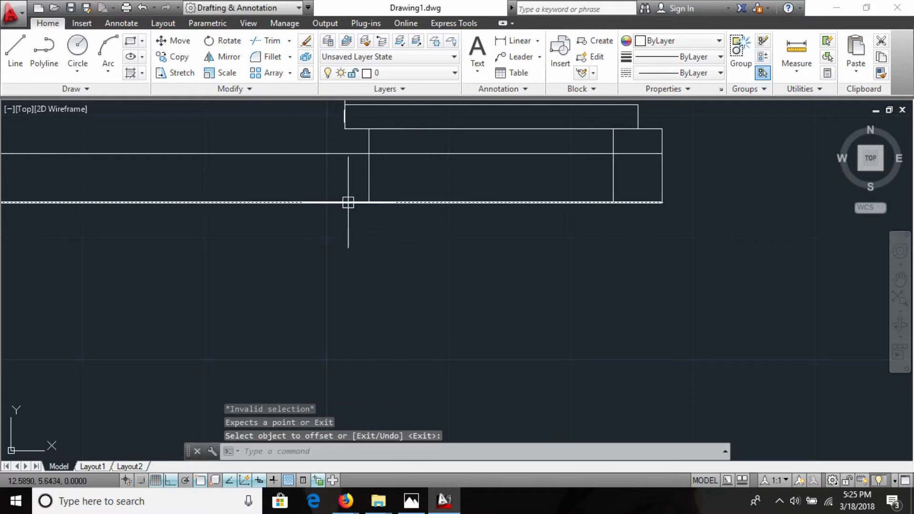
pyautogui.press('Escape')
pyautogui.write('tr')
# Step: Trim the front wall line back to open the window gap
pyautogui.press('Return')
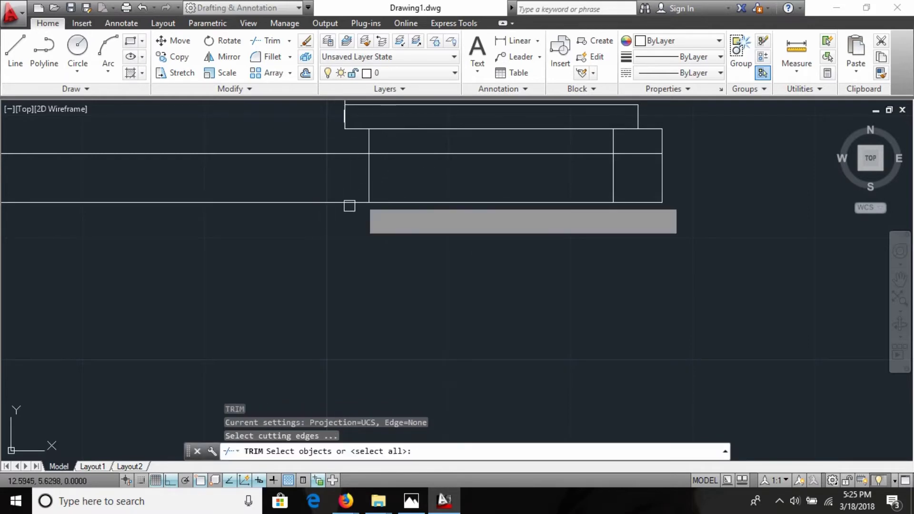
pyautogui.press('Return')
pyautogui.click(373, 151)
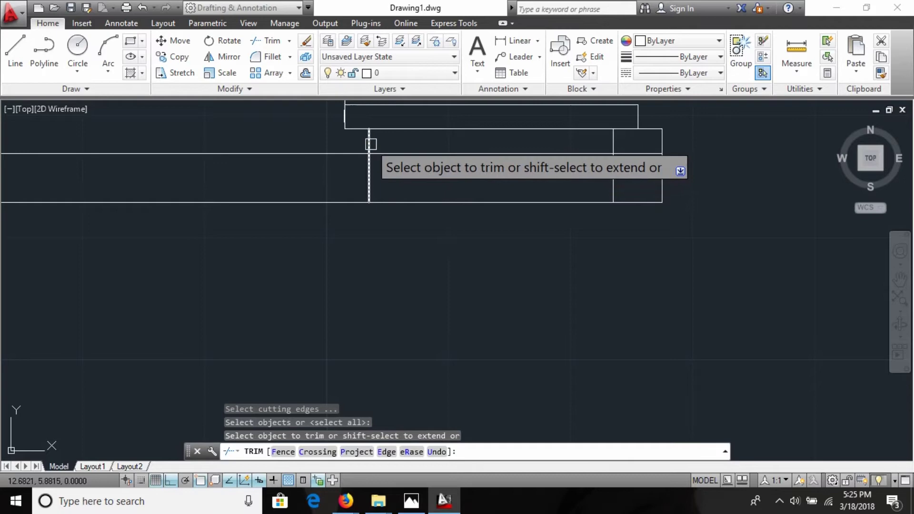
pyautogui.scroll(-2, 460, 335)
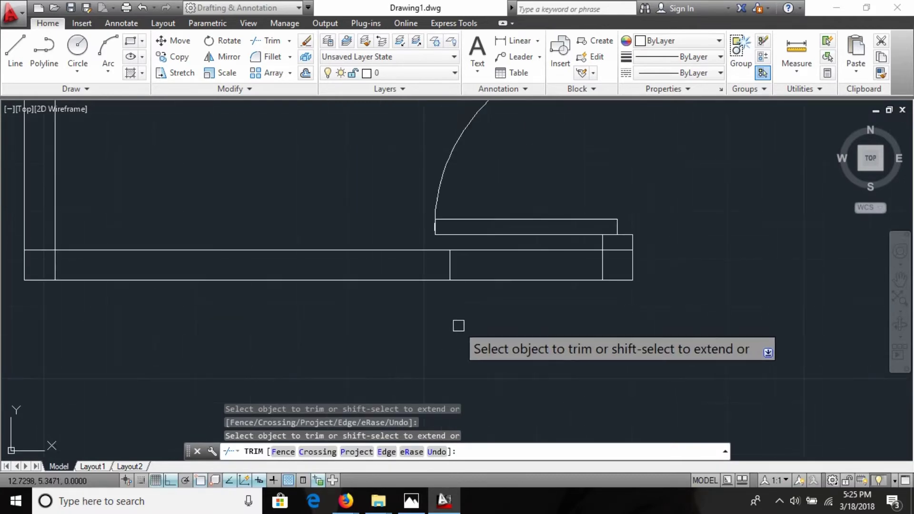
pyautogui.scroll(-2, 499, 307)
pyautogui.moveTo(500, 306); pyautogui.dragTo(317, 340, button='middle')
pyautogui.moveTo(601, 320); pyautogui.dragTo(459, 320, button='middle')
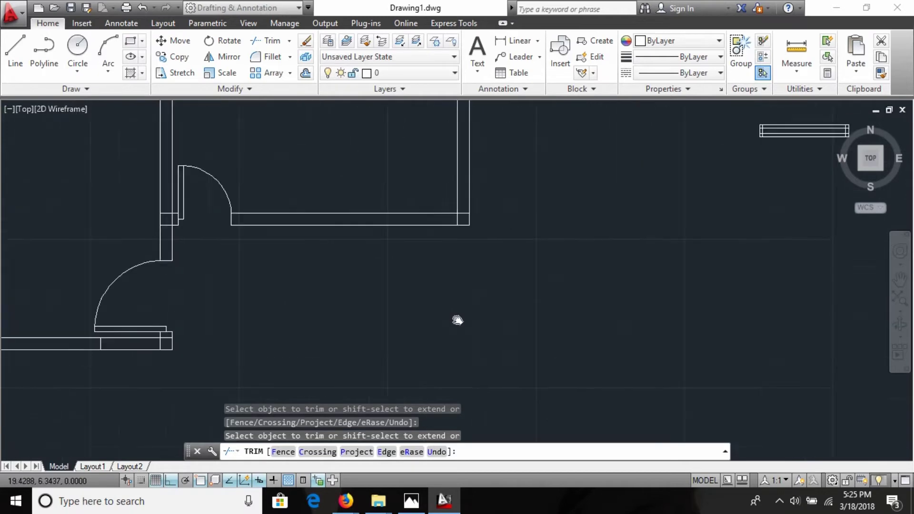
pyautogui.moveTo(740, 292); pyautogui.dragTo(576, 292, button='middle')
pyautogui.scroll(-1, 482, 299)
pyautogui.press('Escape')
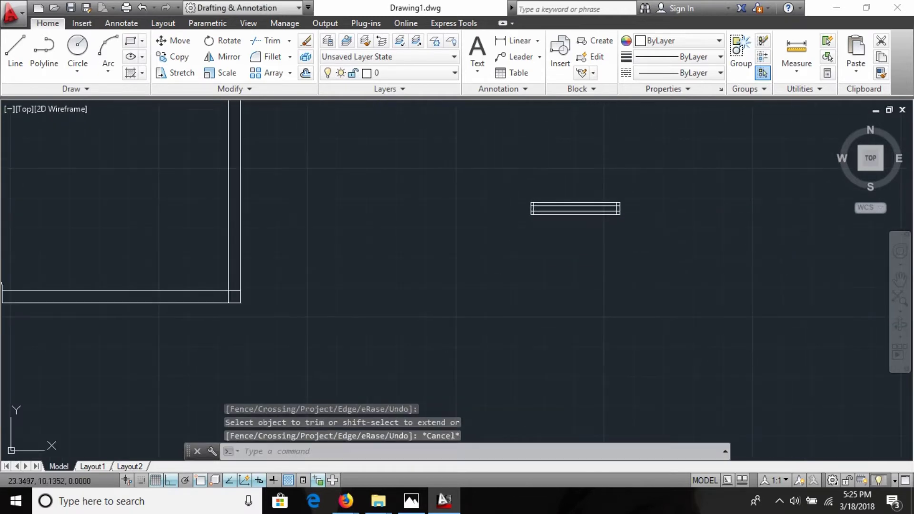
# Step: Copy the window symbol into the front wall opening and recheck the reference plan
pyautogui.click(671, 253)
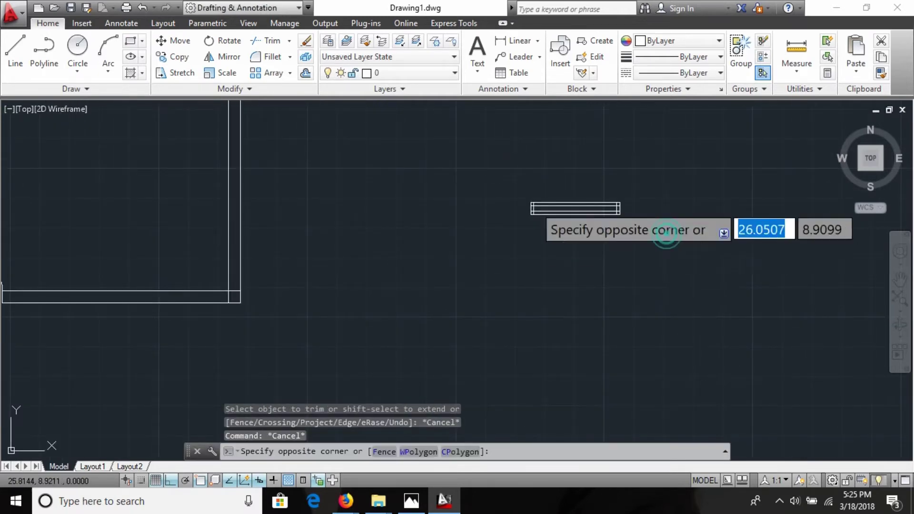
pyautogui.click(484, 173)
pyautogui.write('o')
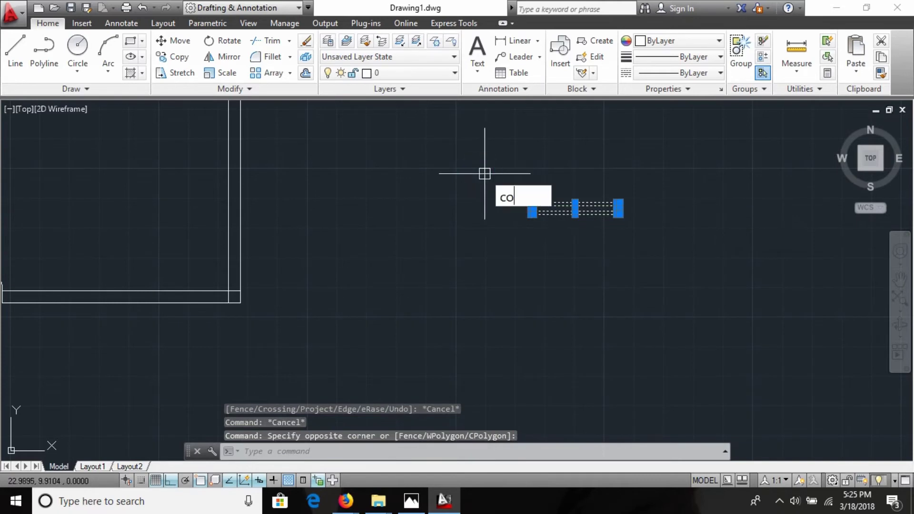
pyautogui.press('Return')
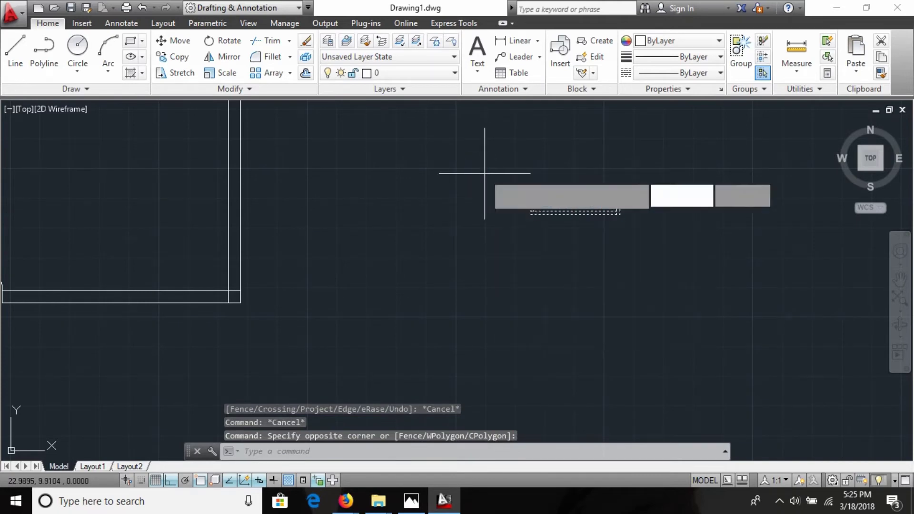
pyautogui.scroll(3, 616, 186)
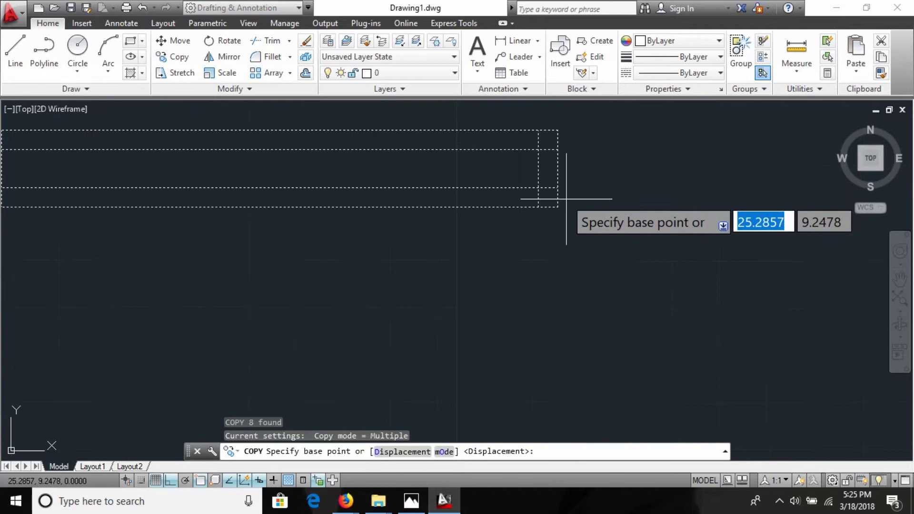
pyautogui.click(555, 204)
pyautogui.scroll(-4, 569, 282)
pyautogui.scroll(2, 407, 286)
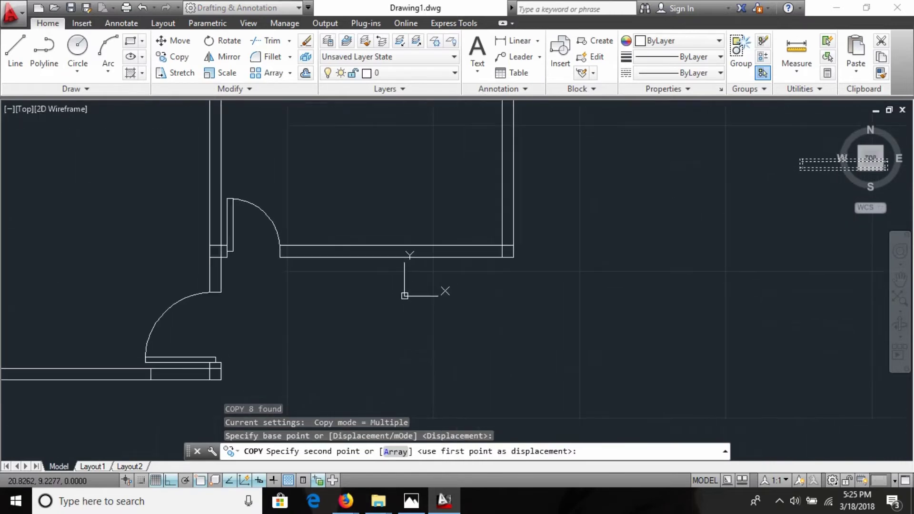
pyautogui.scroll(2, 659, 206)
pyautogui.scroll(2, 490, 265)
pyautogui.scroll(2, 305, 344)
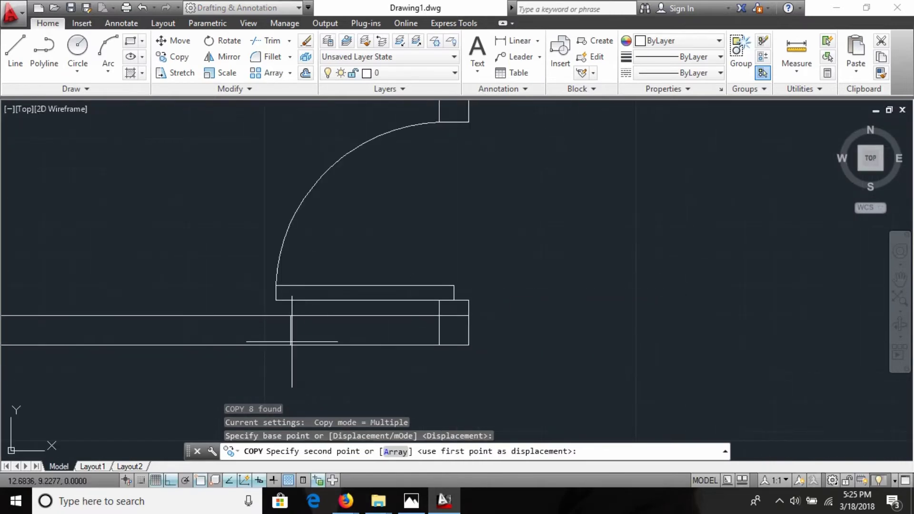
pyautogui.click(290, 345)
pyautogui.scroll(-2, 346, 335)
pyautogui.moveTo(504, 319); pyautogui.dragTo(609, 317, button='middle')
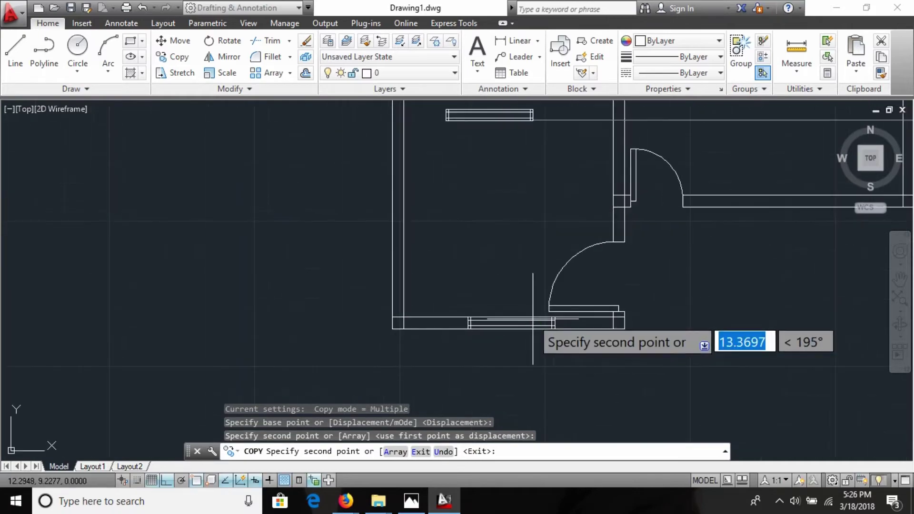
pyautogui.press('Escape')
pyautogui.scroll(-2, 355, 255)
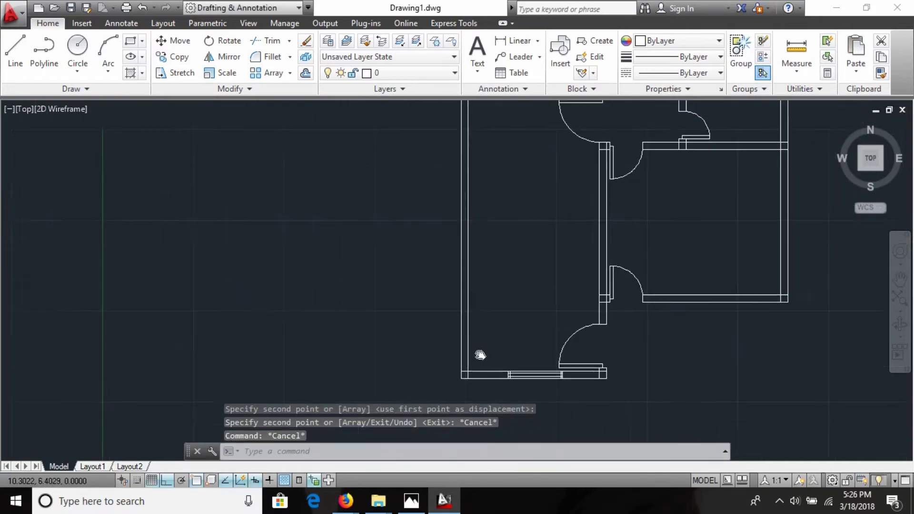
pyautogui.hotkey('alt', 'Tab')
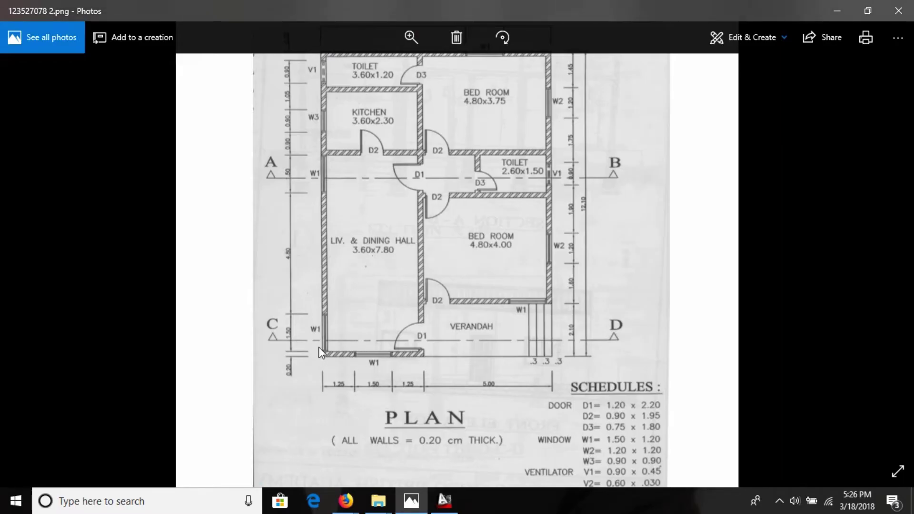
pyautogui.hotkey('alt', 'Tab')
# Step: Place a copy of the 1.5 by 0.2 window symbol directly below the original
pyautogui.moveTo(714, 316); pyautogui.dragTo(210, 333, button='middle')
pyautogui.moveTo(546, 343); pyautogui.dragTo(465, 342, button='middle')
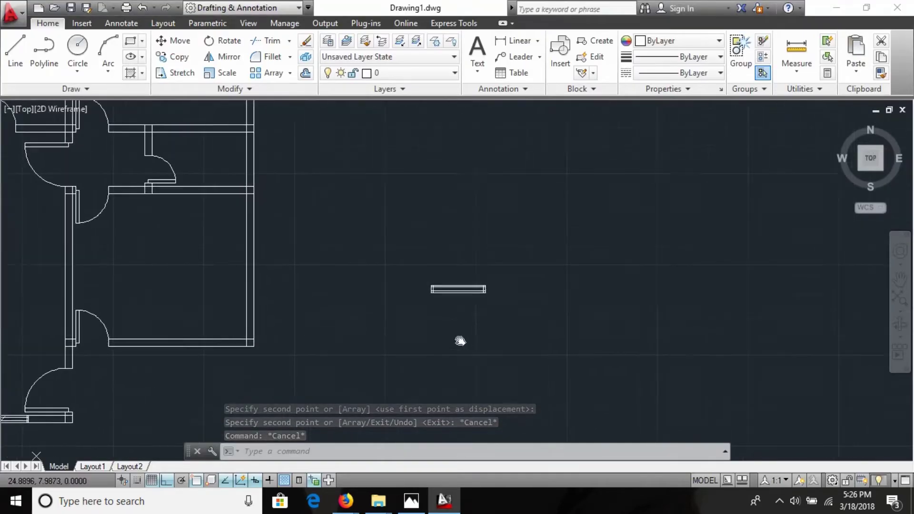
pyautogui.scroll(2, 428, 301)
pyautogui.scroll(2, 429, 301)
pyautogui.scroll(-2, 428, 295)
pyautogui.scroll(-1, 462, 333)
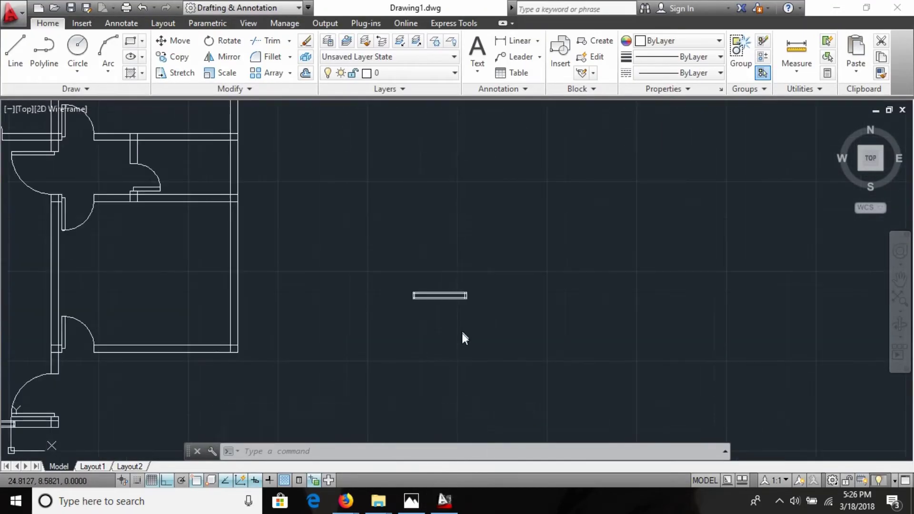
pyautogui.hotkey('alt', 'Tab')
pyautogui.hotkey('alt', 'Tab')
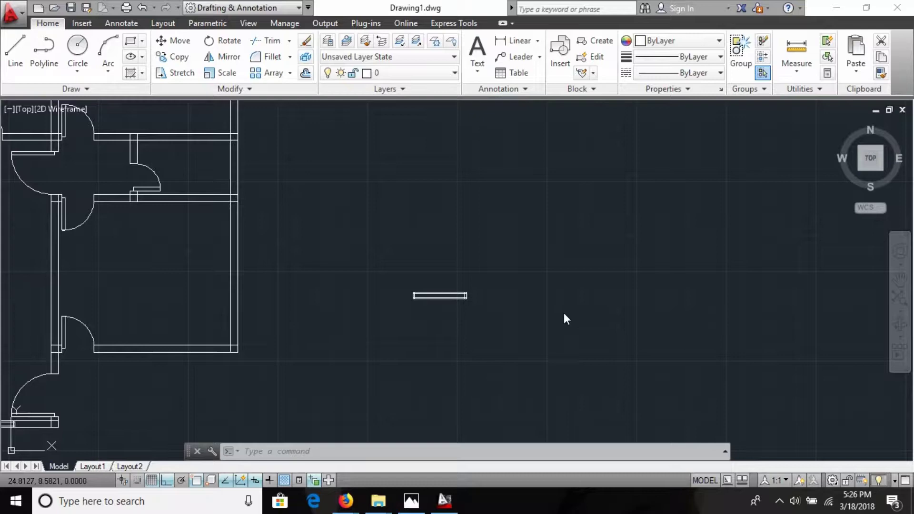
pyautogui.scroll(1, 493, 287)
pyautogui.click(339, 265)
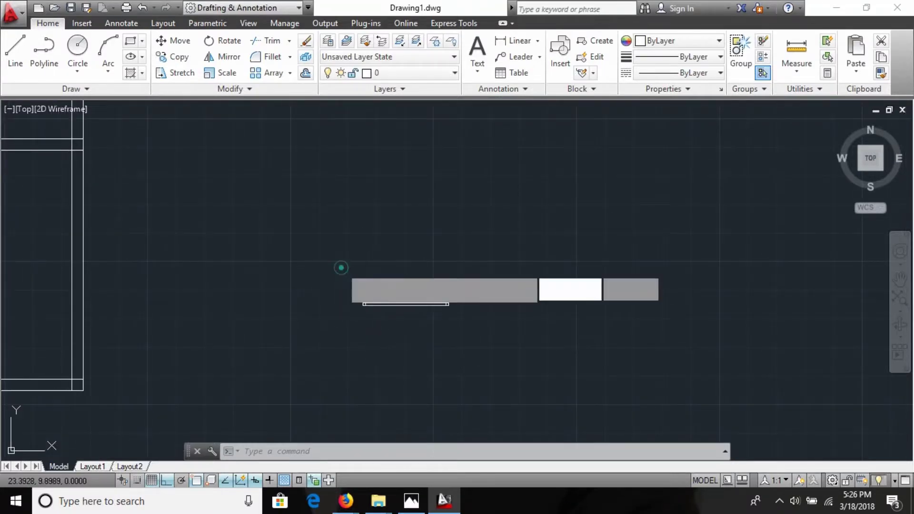
pyautogui.click(464, 333)
pyautogui.write('cp')
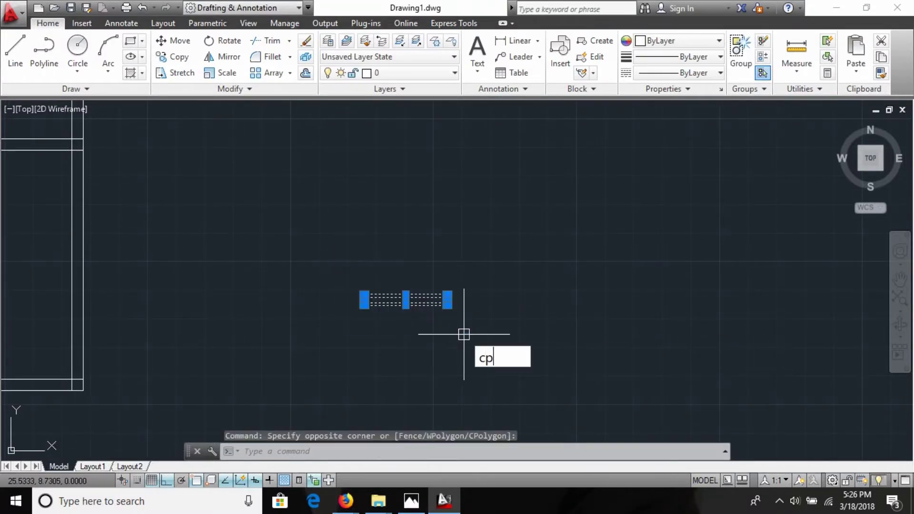
pyautogui.press('Return')
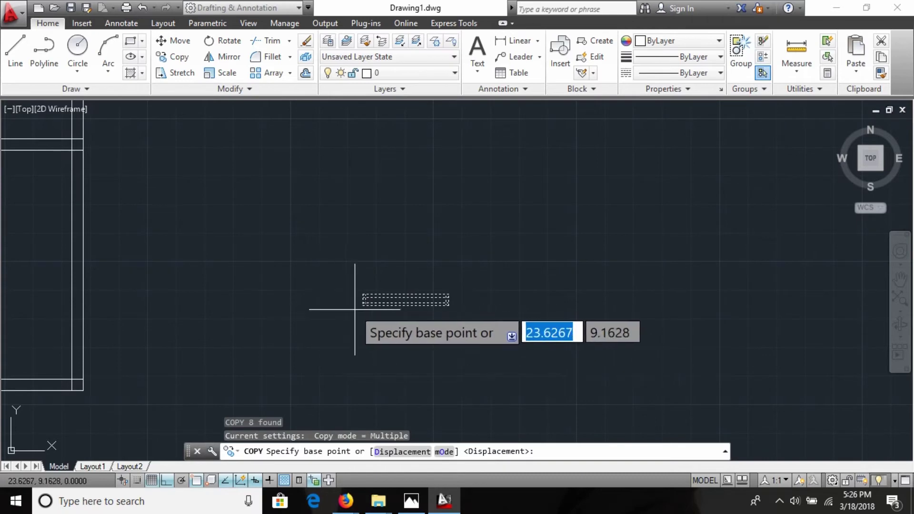
pyautogui.click(362, 306)
pyautogui.click(348, 356)
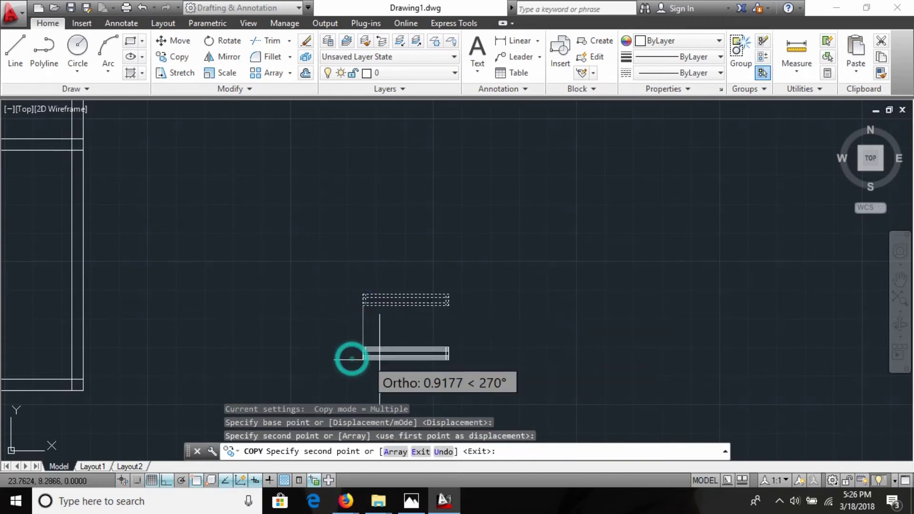
pyautogui.scroll(4, 404, 352)
pyautogui.press('Escape')
pyautogui.press('Escape')
pyautogui.scroll(2, 473, 374)
# Step: Offset the lower rectangle's left end line 1.2 units to the right
pyautogui.moveTo(447, 337); pyautogui.dragTo(481, 310, button='middle')
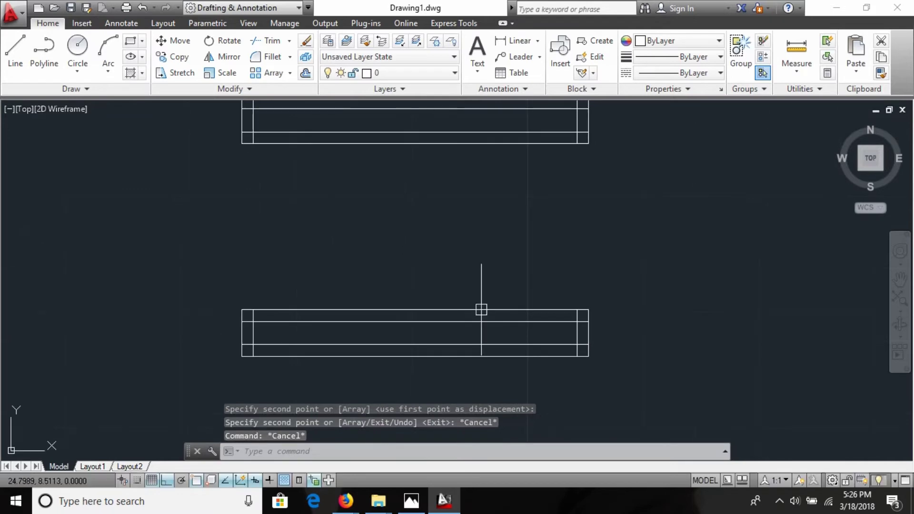
pyautogui.write('o')
pyautogui.press('Return')
pyautogui.write('1.2')
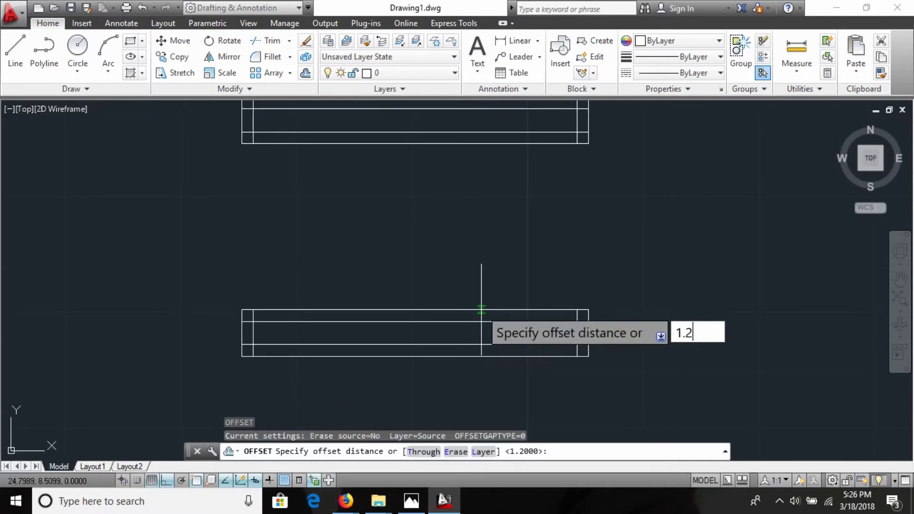
pyautogui.press('Return')
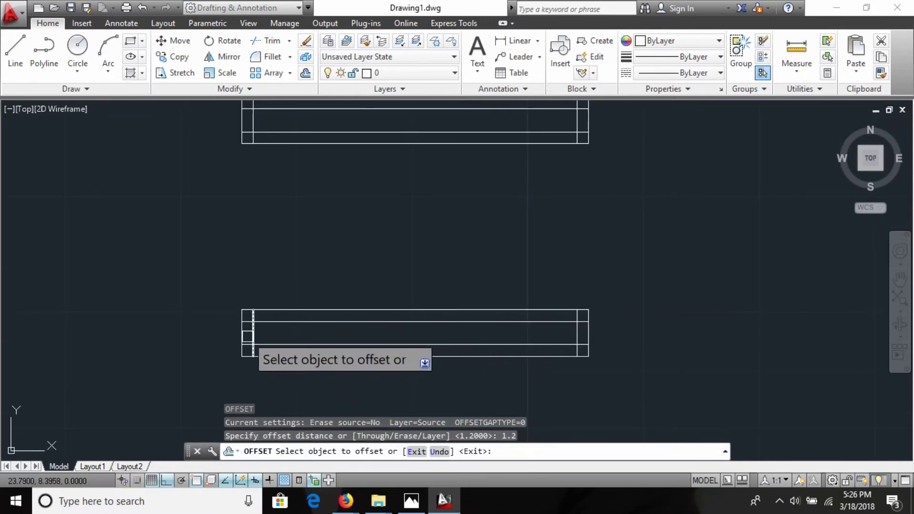
pyautogui.click(243, 334)
pyautogui.click(414, 314)
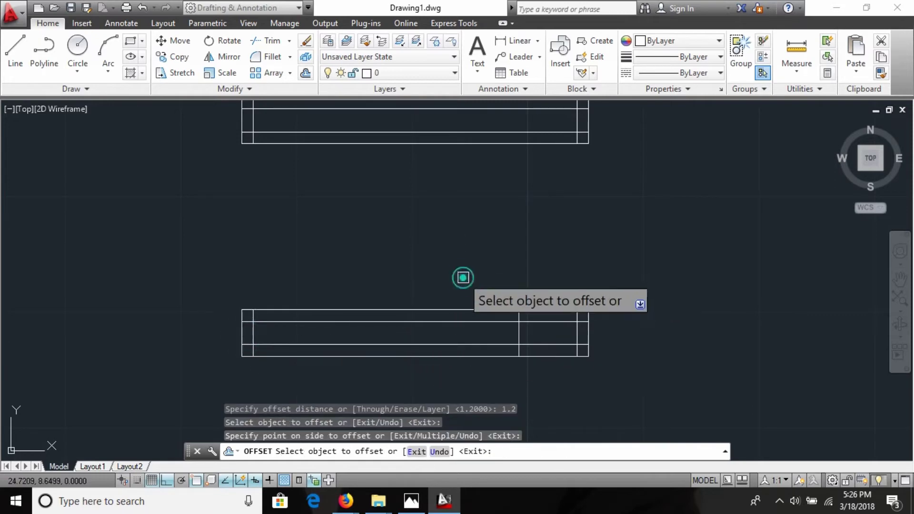
pyautogui.press('Escape')
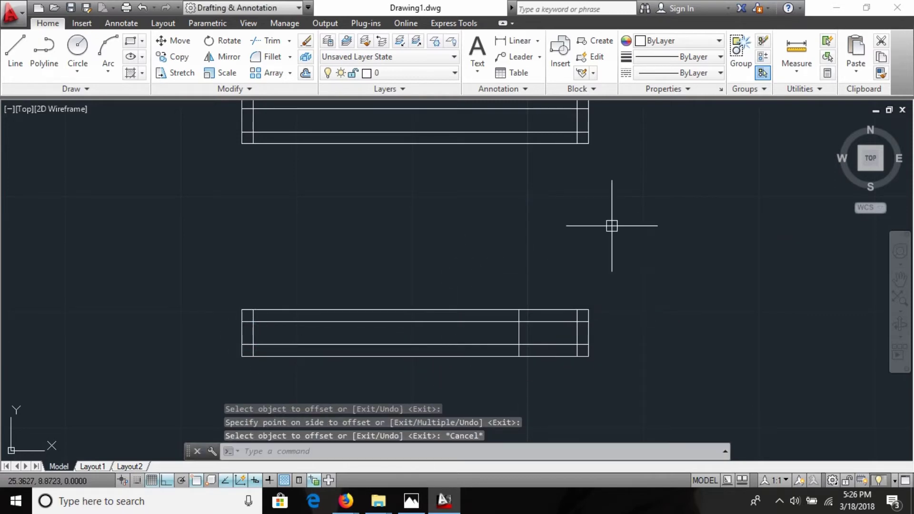
pyautogui.write('r')
pyautogui.press('Escape')
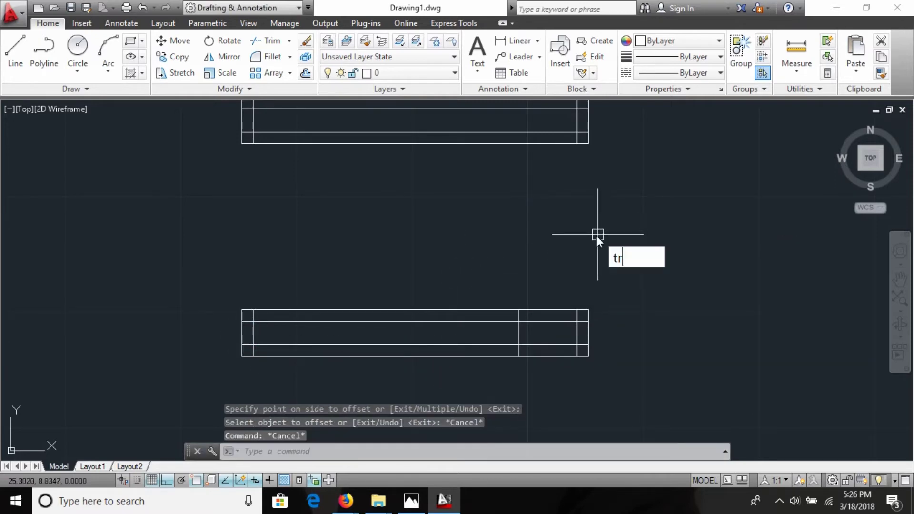
# Step: Trim the inner lines past the new line and erase the leftover right-hand piece
pyautogui.press('Return')
pyautogui.press('Return')
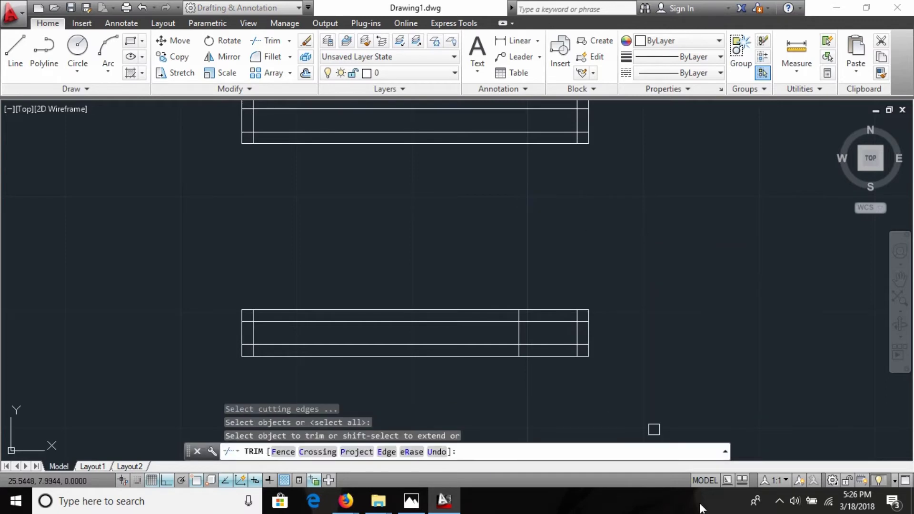
pyautogui.click(611, 384)
pyautogui.click(538, 279)
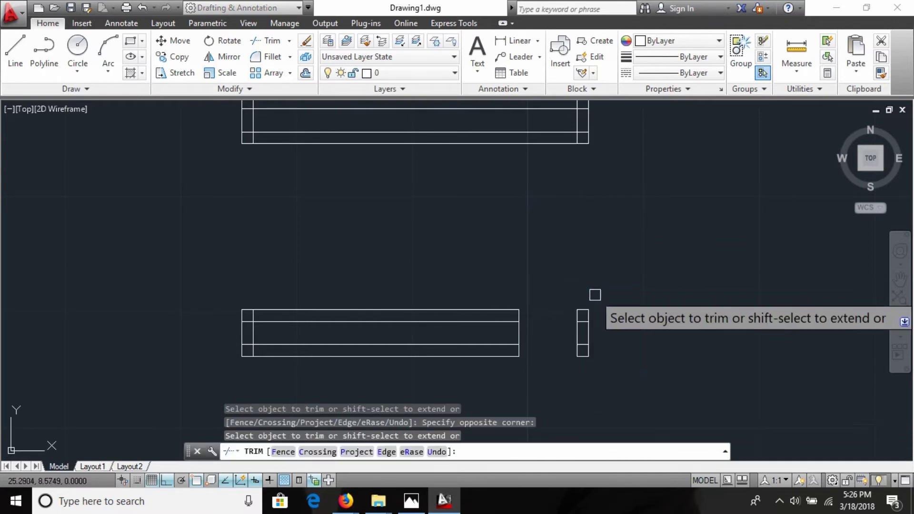
pyautogui.press('Escape')
pyautogui.press('Escape')
pyautogui.click(555, 274)
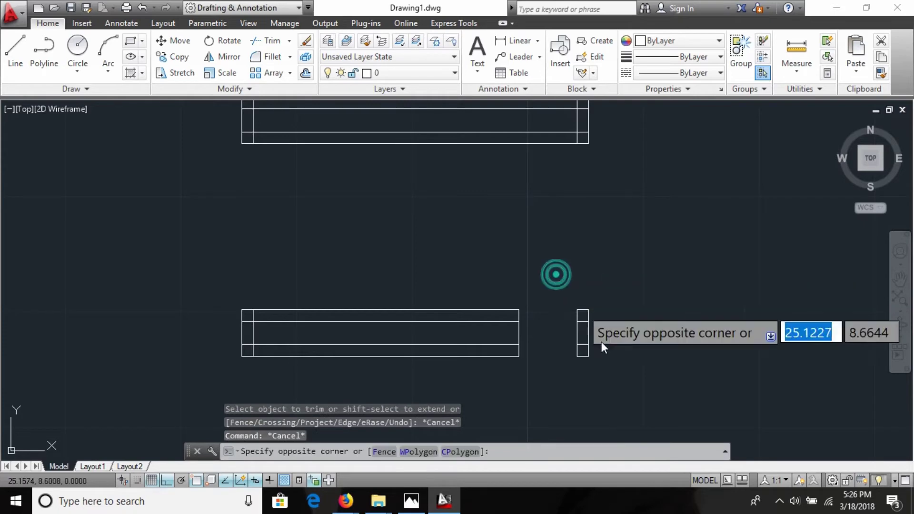
pyautogui.click(613, 377)
pyautogui.press('Delete')
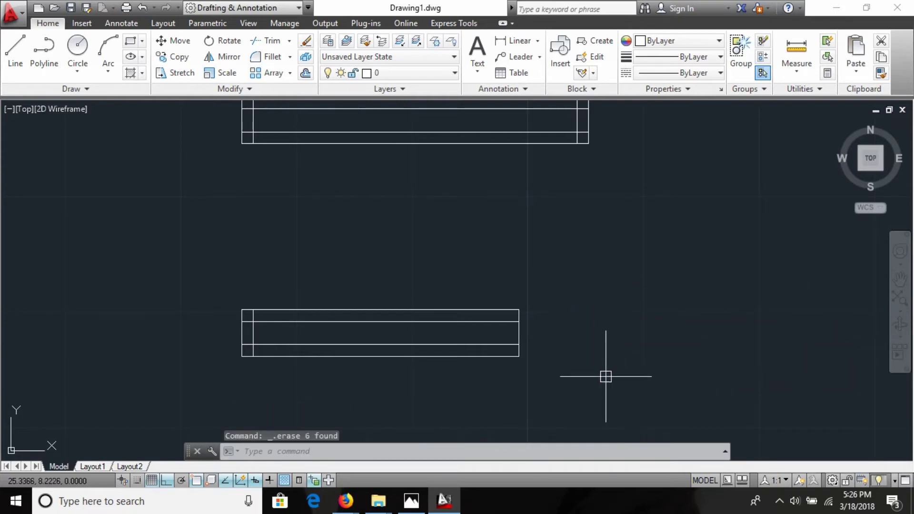
pyautogui.moveTo(238, 358); pyautogui.dragTo(268, 365, button='middle')
pyautogui.write('o')
# Step: Add a 0.05 inner line at the shortened rectangle's cut end, then compare with the reference
pyautogui.press('Return')
pyautogui.write('0.05')
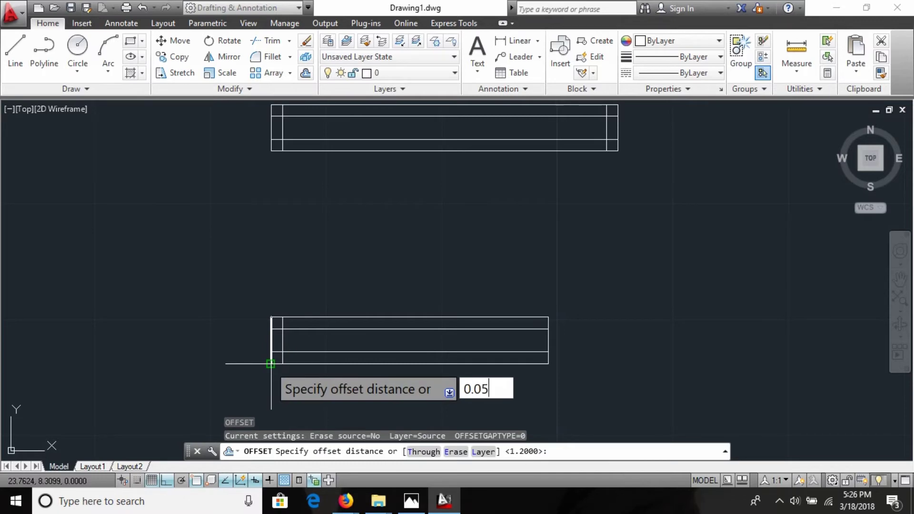
pyautogui.press('Return')
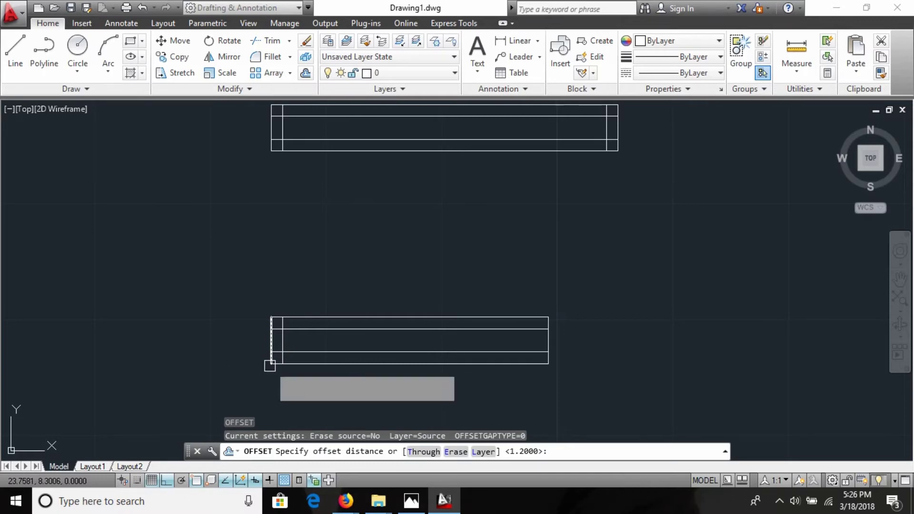
pyautogui.click(547, 342)
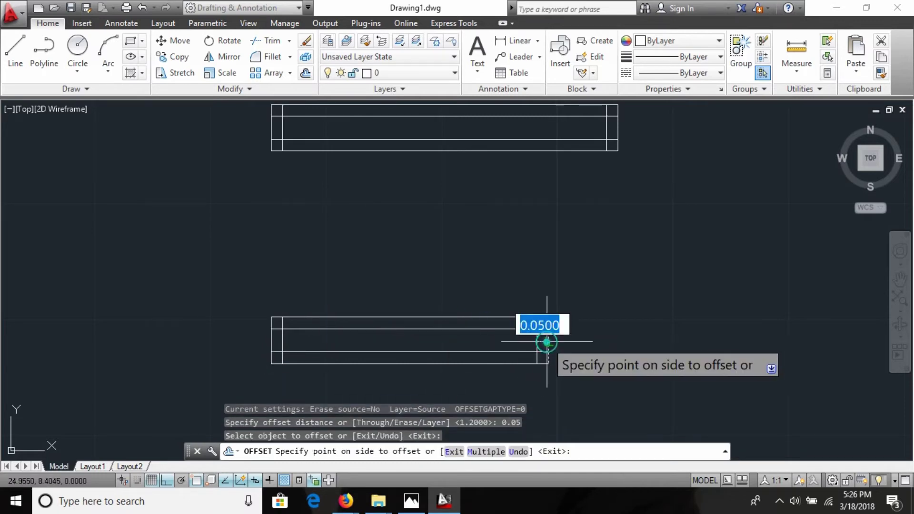
pyautogui.click(490, 261)
pyautogui.moveTo(335, 250); pyautogui.dragTo(504, 189, button='middle')
pyautogui.scroll(-3, 505, 190)
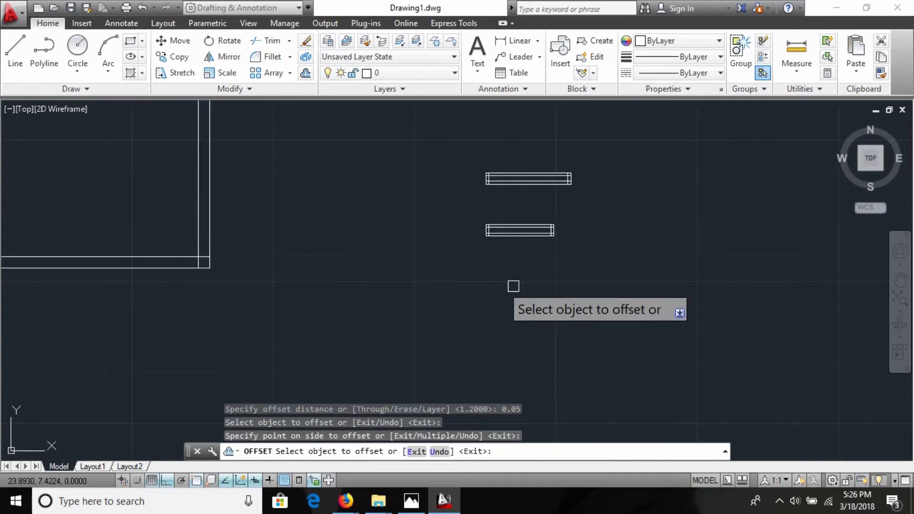
pyautogui.scroll(2, 514, 285)
pyautogui.press('Escape')
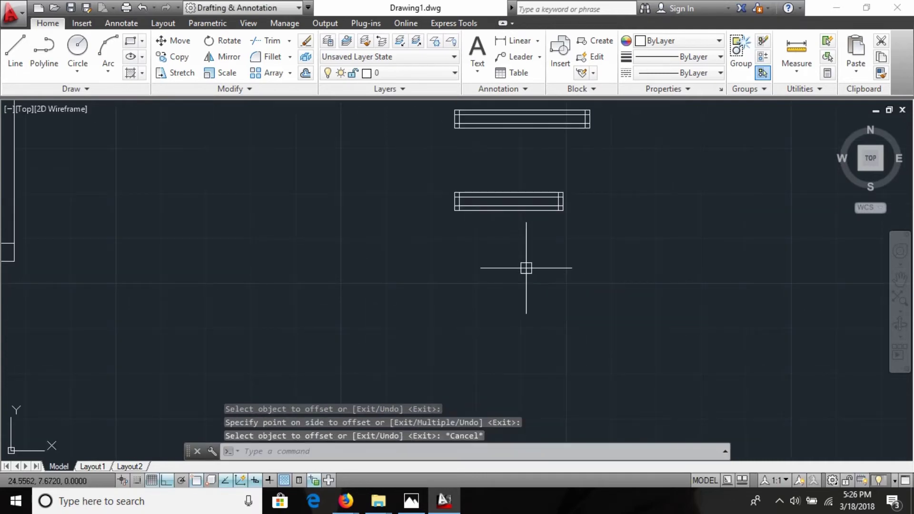
pyautogui.hotkey('alt', 'Tab')
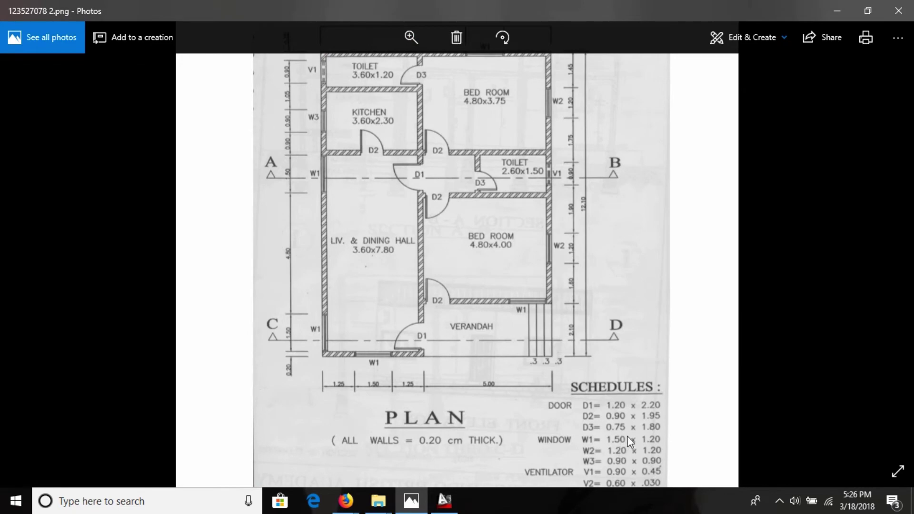
pyautogui.hotkey('alt', 'Tab')
pyautogui.scroll(-2, 592, 289)
pyautogui.moveTo(593, 290); pyautogui.dragTo(735, 361, button='middle')
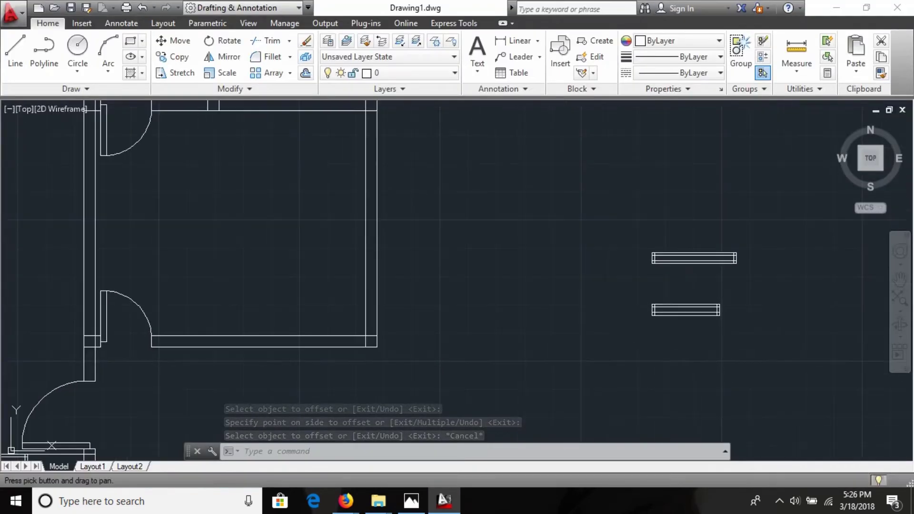
pyautogui.moveTo(421, 251)
pyautogui.mouseDown(button='middle')
pyautogui.moveTo(657, 263)
pyautogui.moveTo(524, 398)
pyautogui.moveTo(444, 271)
pyautogui.moveTo(659, 438)
pyautogui.moveTo(265, 226)
pyautogui.mouseUp(button='middle')
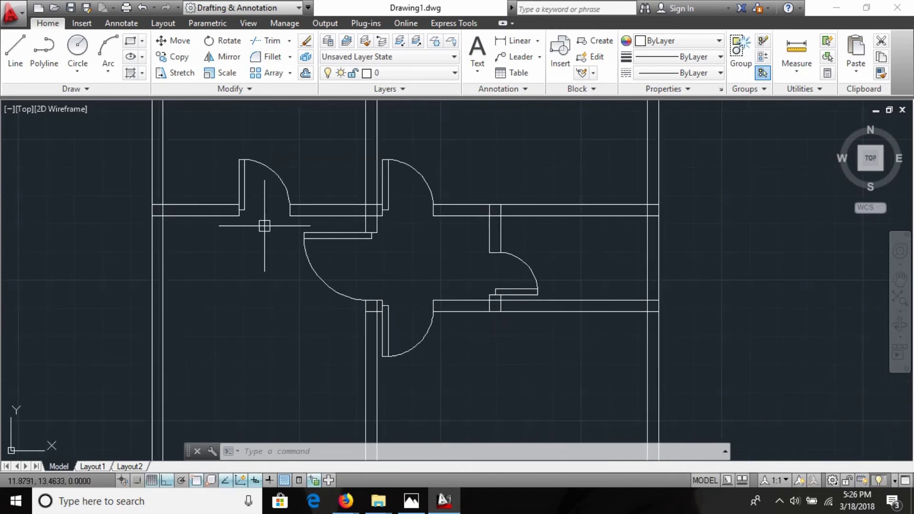
pyautogui.scroll(-2, 264, 226)
pyautogui.scroll(3, 555, 159)
pyautogui.moveTo(465, 313); pyautogui.dragTo(464, 333, button='middle')
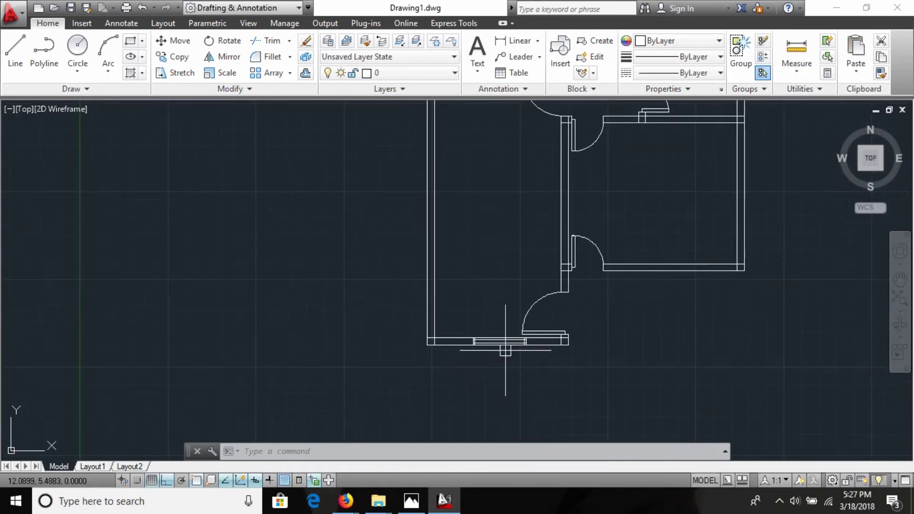
pyautogui.scroll(4, 505, 350)
pyautogui.scroll(6, 505, 362)
pyautogui.scroll(-6, 526, 270)
pyautogui.moveTo(526, 269); pyautogui.dragTo(341, 328, button='middle')
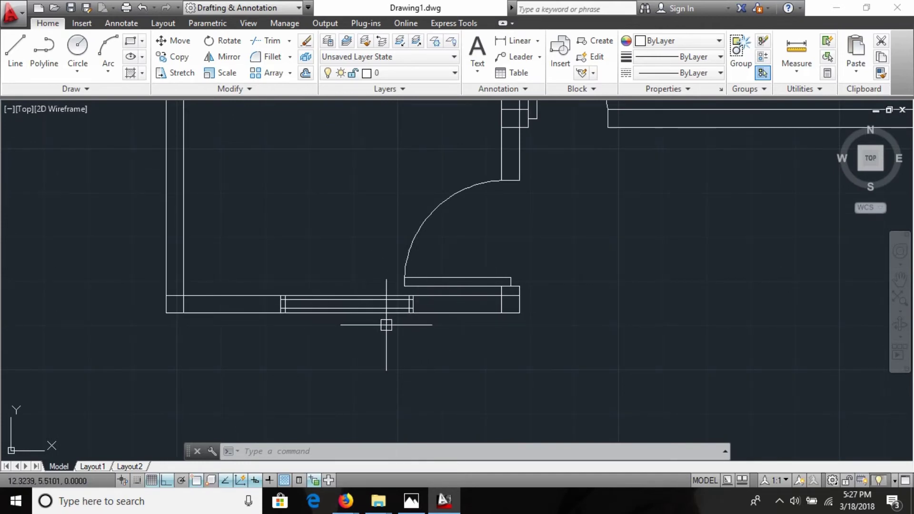
pyautogui.scroll(-2, 390, 304)
pyautogui.scroll(-2, 445, 332)
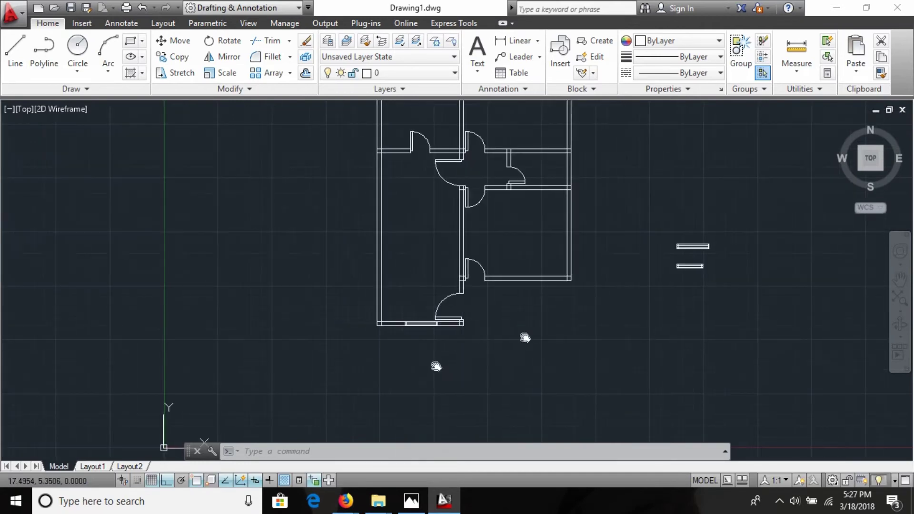
pyautogui.scroll(2, 460, 276)
pyautogui.scroll(-2, 461, 277)
pyautogui.scroll(2, 463, 337)
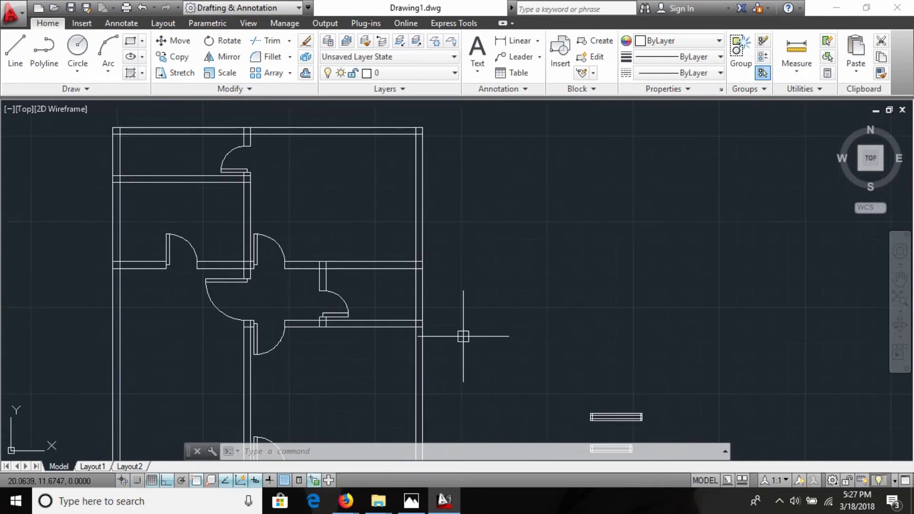
pyautogui.scroll(1, 492, 260)
pyautogui.scroll(-1, 421, 306)
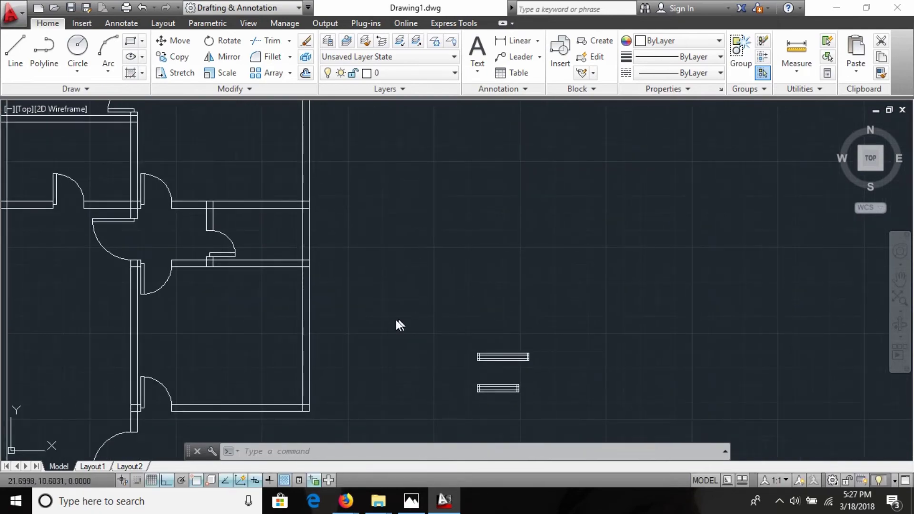
pyautogui.hotkey('alt', 'Tab')
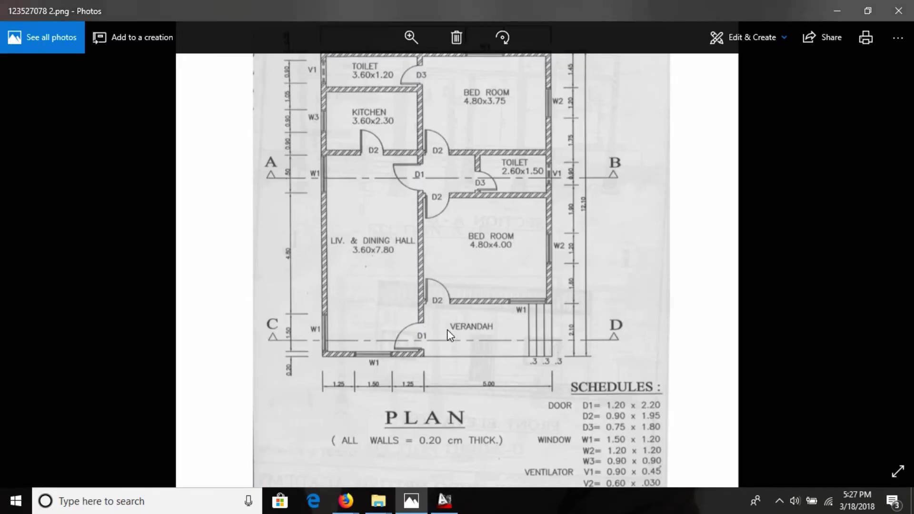
pyautogui.hotkey('alt', 'Tab')
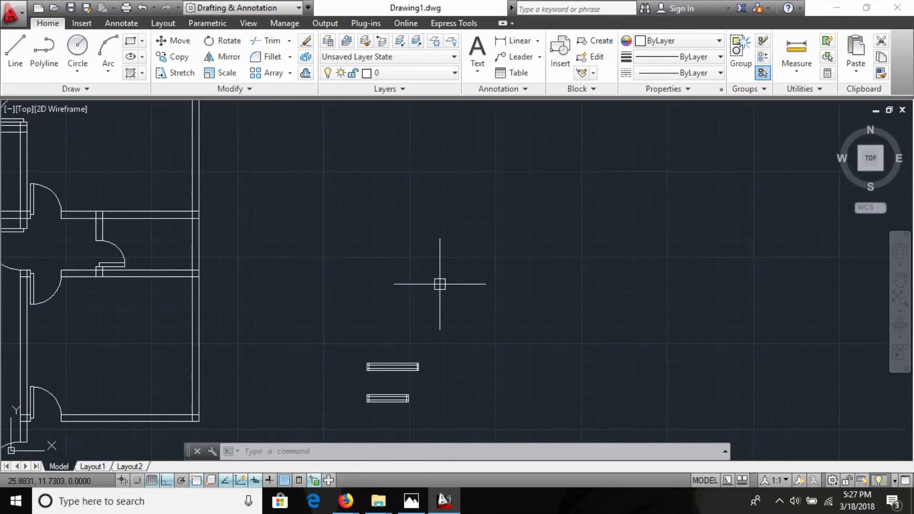
pyautogui.write('l')
# Step: Draw a 0.9 by 0.2 rectangle from line segments above the two window symbols
pyautogui.press('Return')
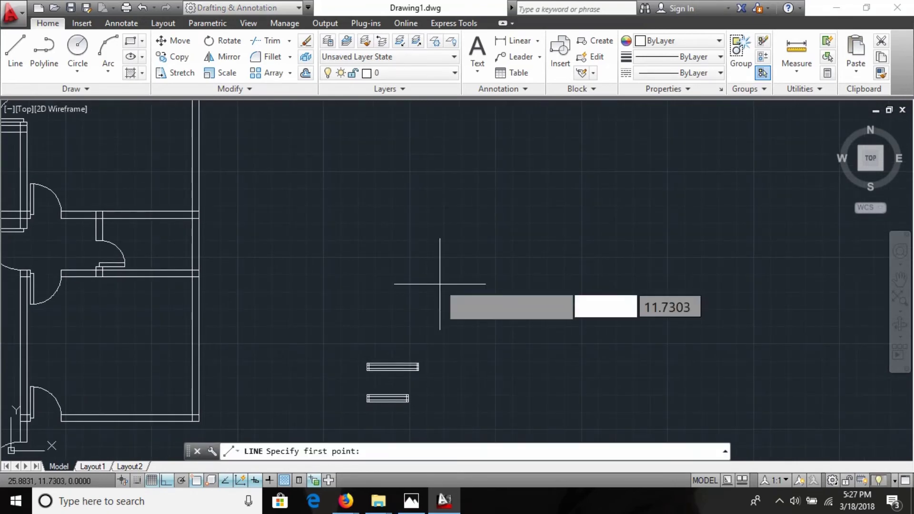
pyautogui.click(362, 292)
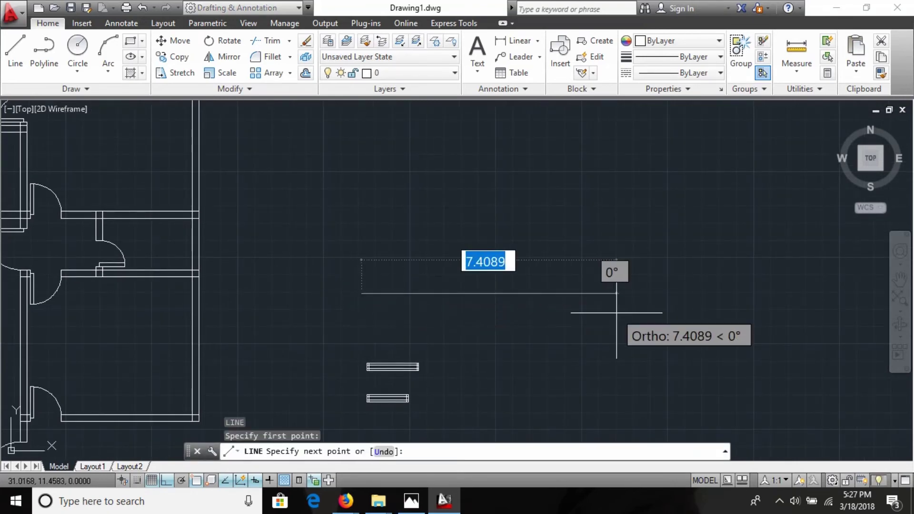
pyautogui.write('0.9')
pyautogui.press('Return')
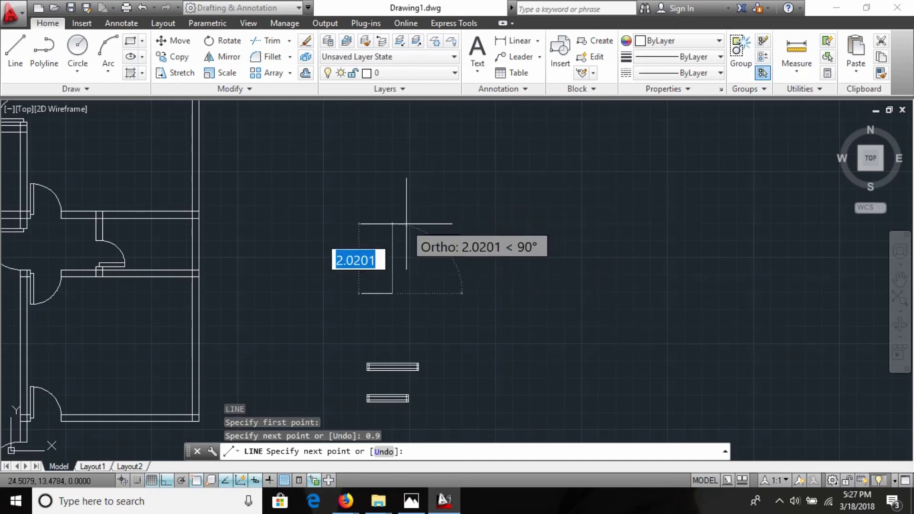
pyautogui.write('0.2')
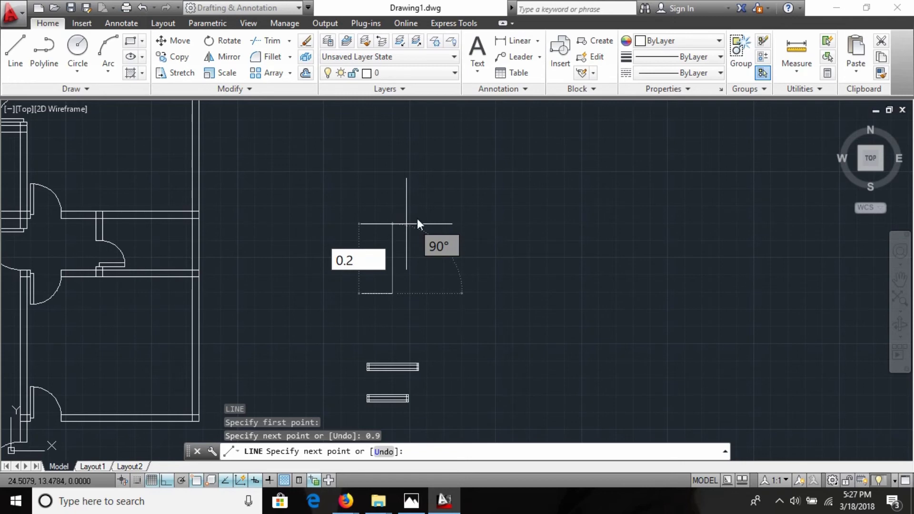
pyautogui.press('Return')
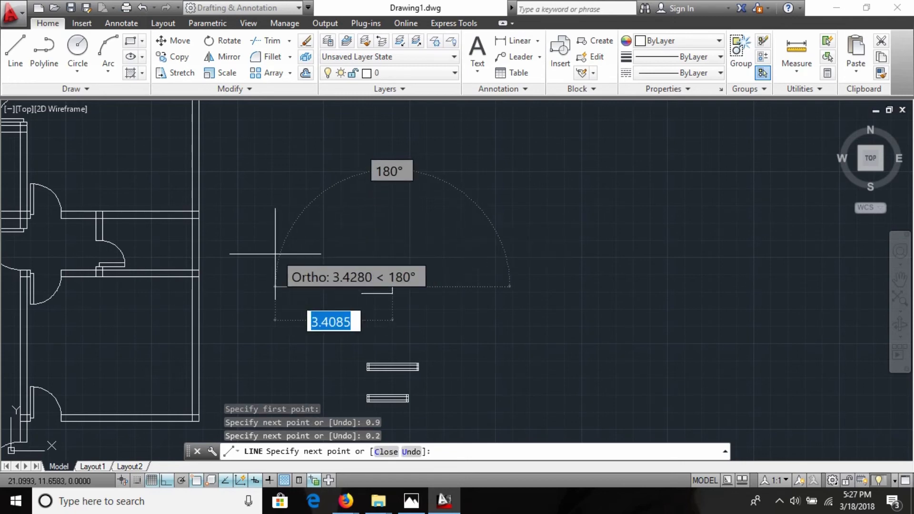
pyautogui.write('0.9')
pyautogui.press('Return')
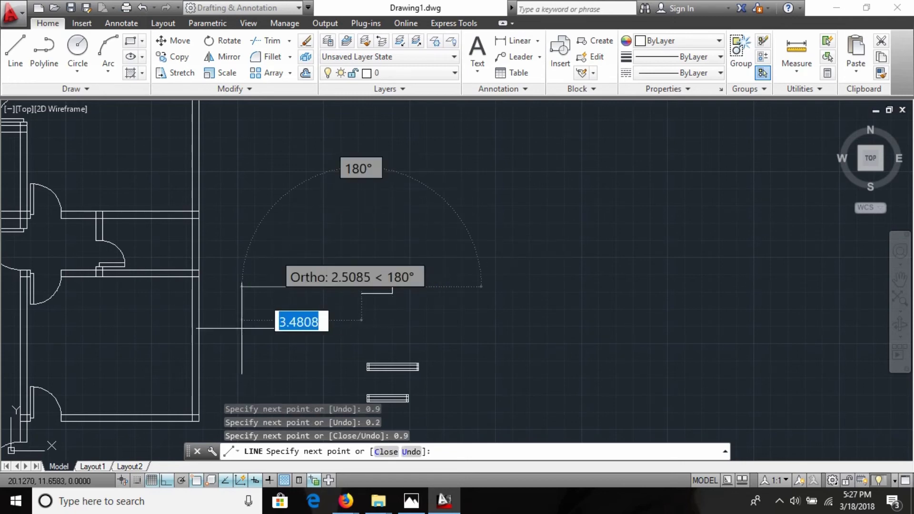
pyautogui.write('0.2')
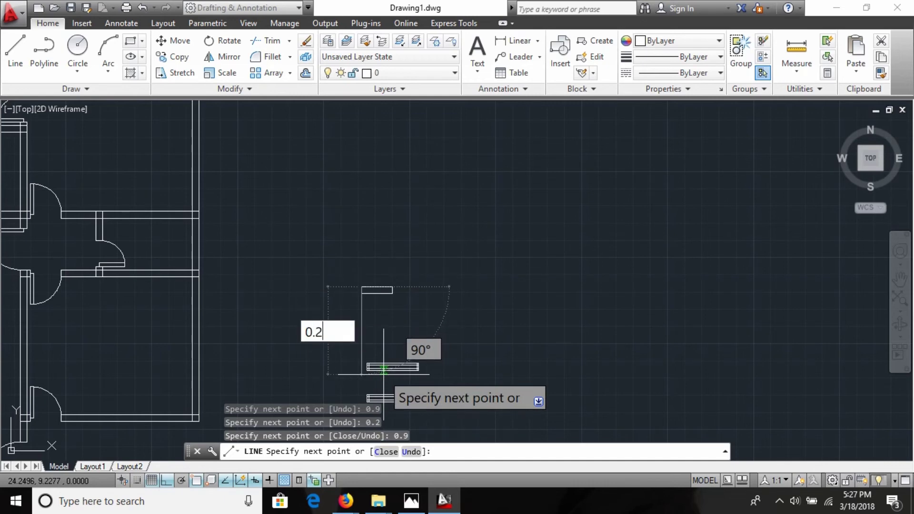
pyautogui.press('Return')
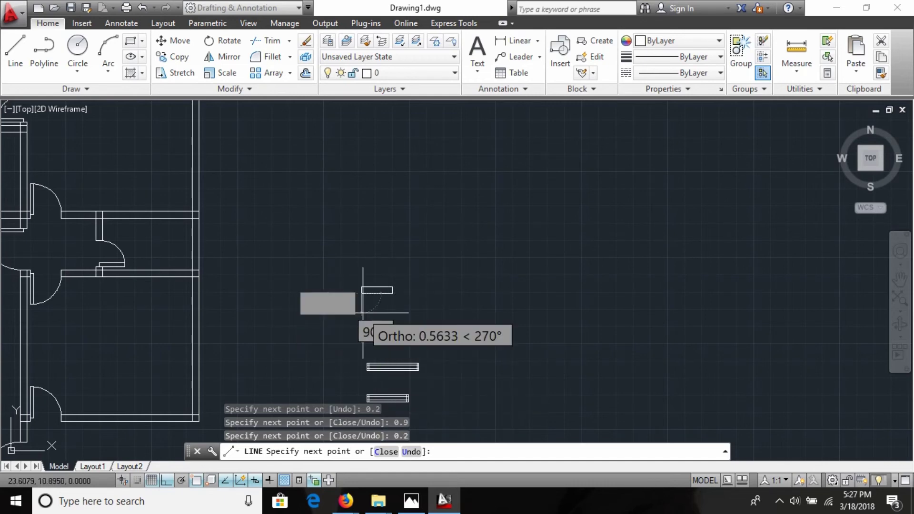
pyautogui.press('Escape')
pyautogui.scroll(2, 357, 300)
pyautogui.scroll(4, 353, 293)
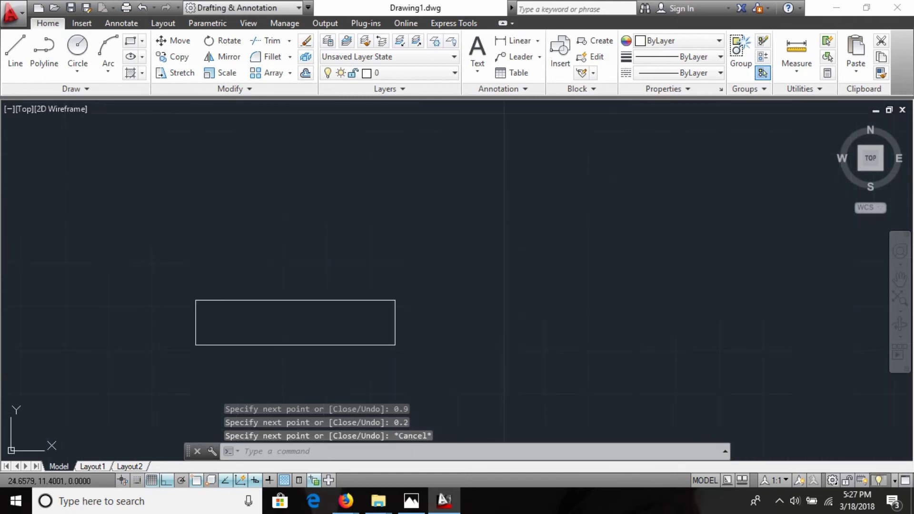
# Step: Draw a line between the midpoints of the 0.9 rectangle's short edges
pyautogui.moveTo(313, 312)
pyautogui.mouseDown(button='middle')
pyautogui.moveTo(391, 279)
pyautogui.moveTo(486, 264)
pyautogui.mouseUp(button='middle')
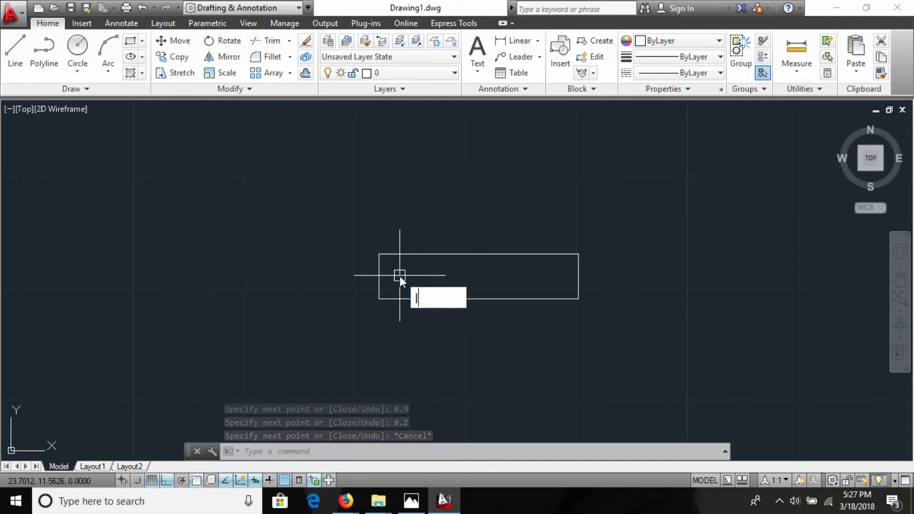
pyautogui.press('Return')
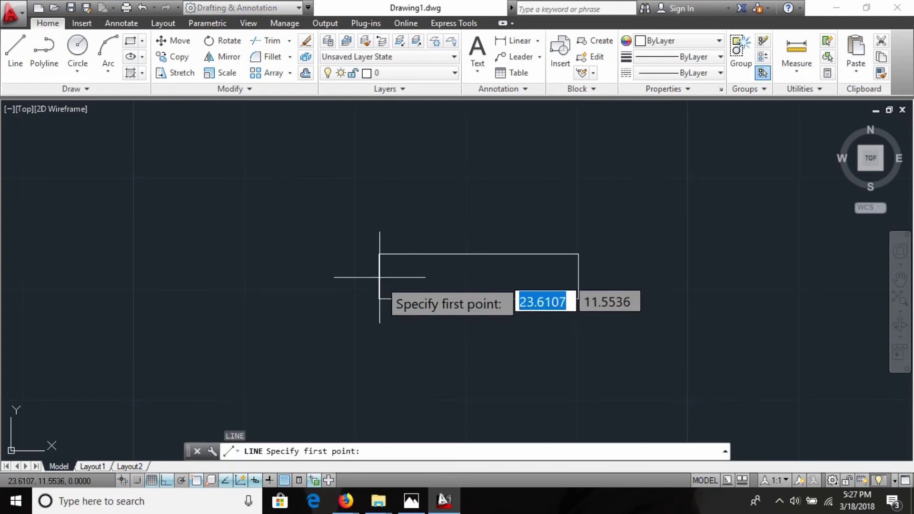
pyautogui.click(378, 276)
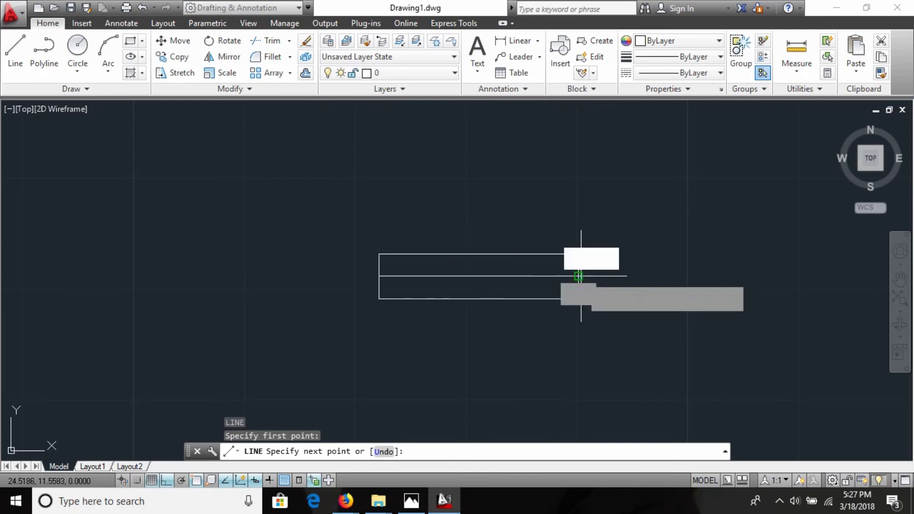
pyautogui.click(578, 276)
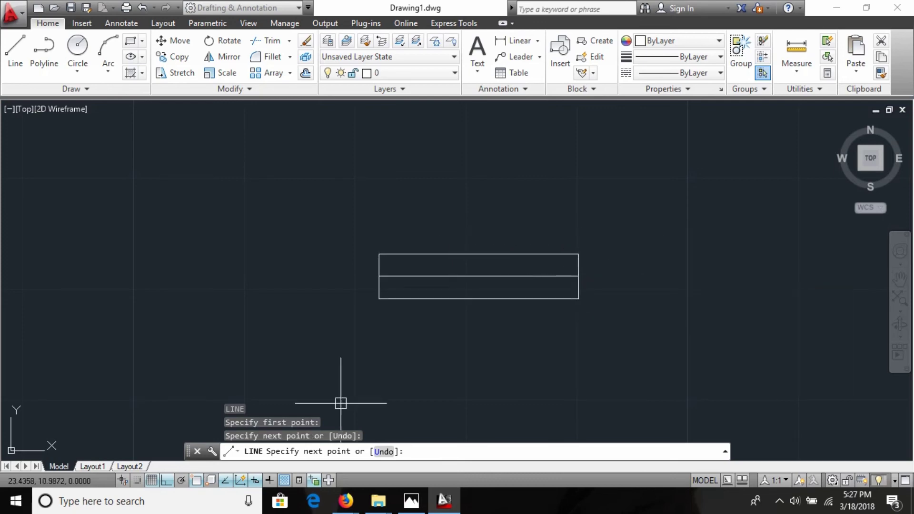
pyautogui.press('Escape')
pyautogui.scroll(-2, 465, 322)
pyautogui.scroll(-3, 464, 322)
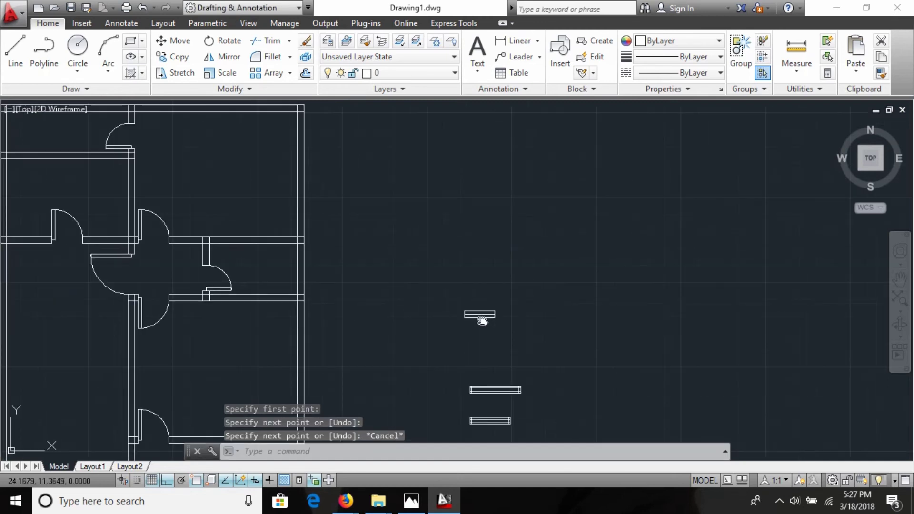
pyautogui.scroll(2, 521, 239)
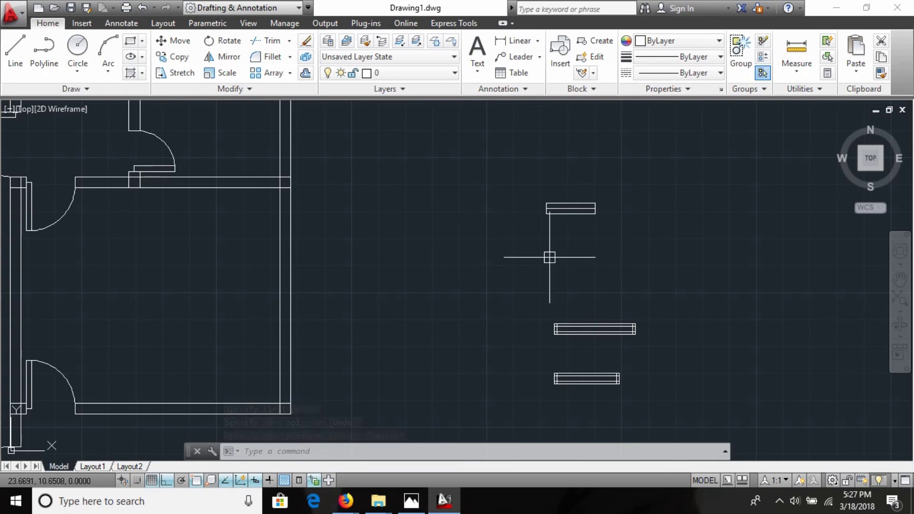
pyautogui.scroll(-2, 592, 254)
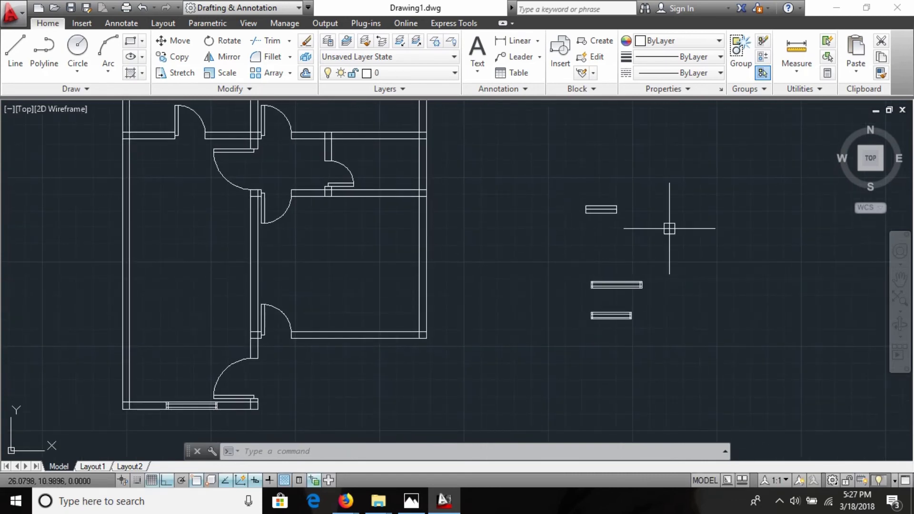
pyautogui.moveTo(419, 205)
pyautogui.mouseDown(button='middle')
pyautogui.moveTo(484, 351)
pyautogui.moveTo(460, 350)
pyautogui.mouseUp(button='middle')
pyautogui.scroll(-2, 489, 317)
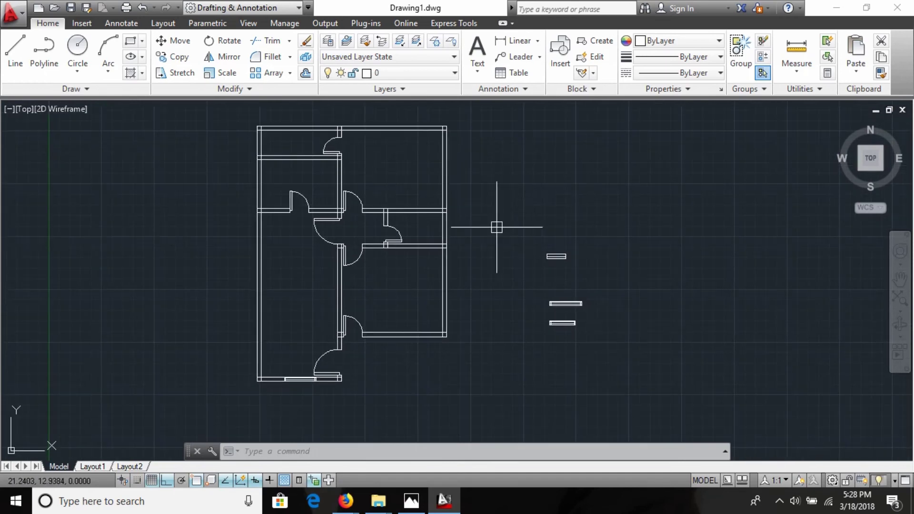
pyautogui.scroll(2, 557, 282)
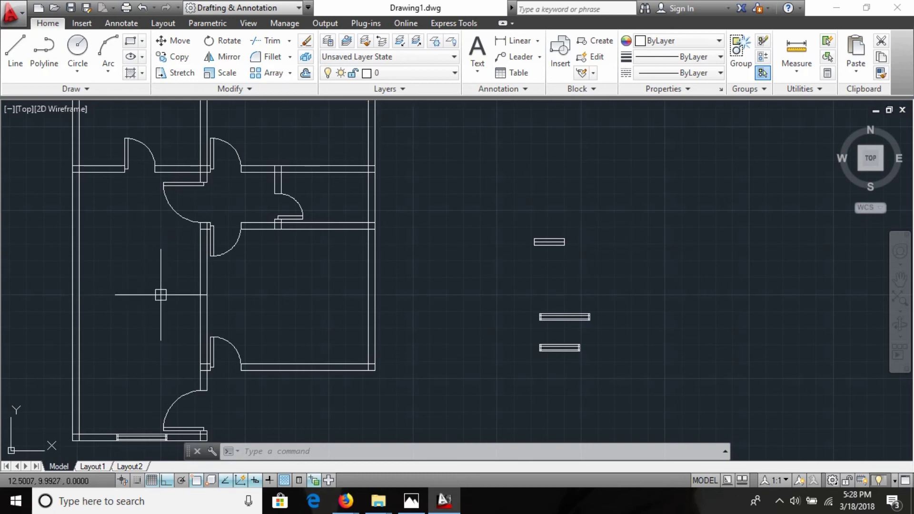
pyautogui.scroll(-1, 490, 311)
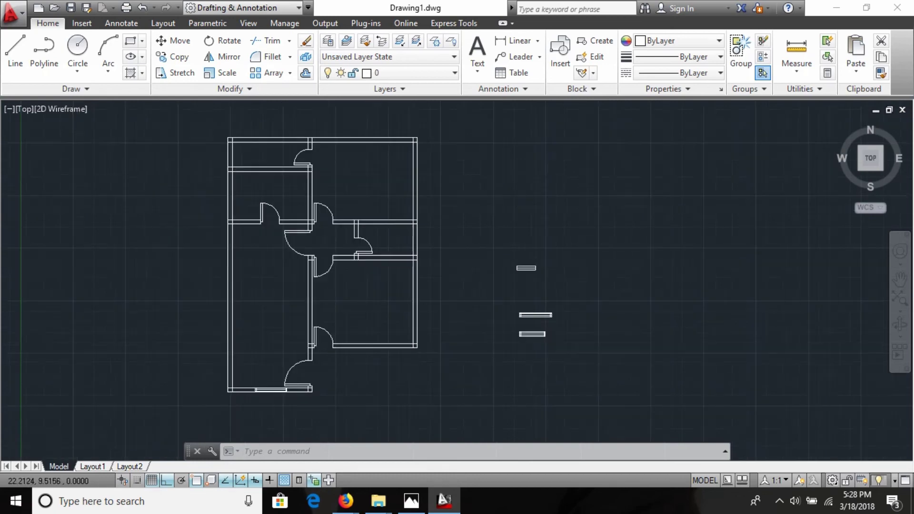
pyautogui.scroll(-1, 439, 269)
pyautogui.moveTo(424, 306); pyautogui.dragTo(359, 304, button='middle')
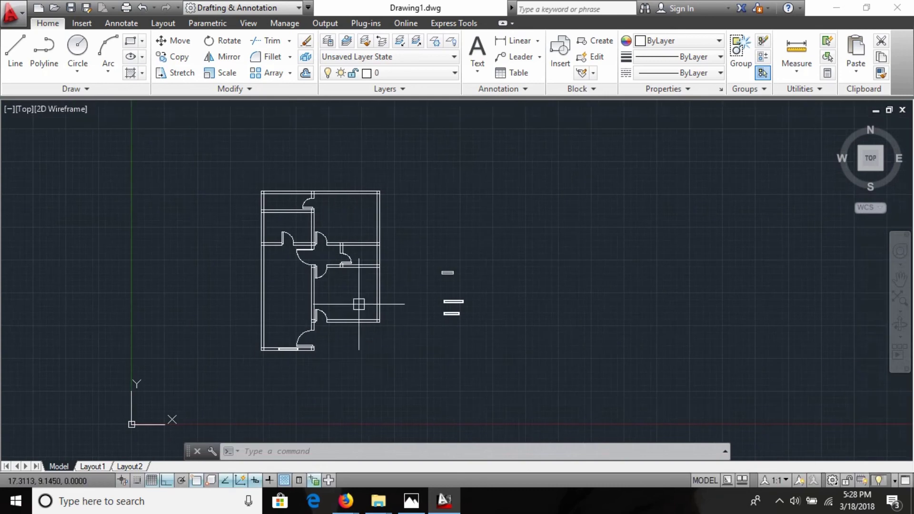
pyautogui.scroll(1, 422, 291)
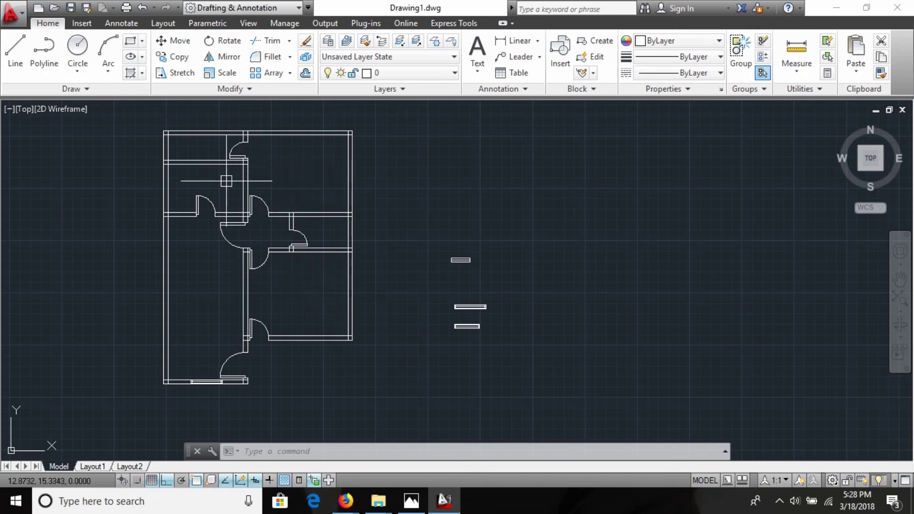
pyautogui.scroll(2, 242, 375)
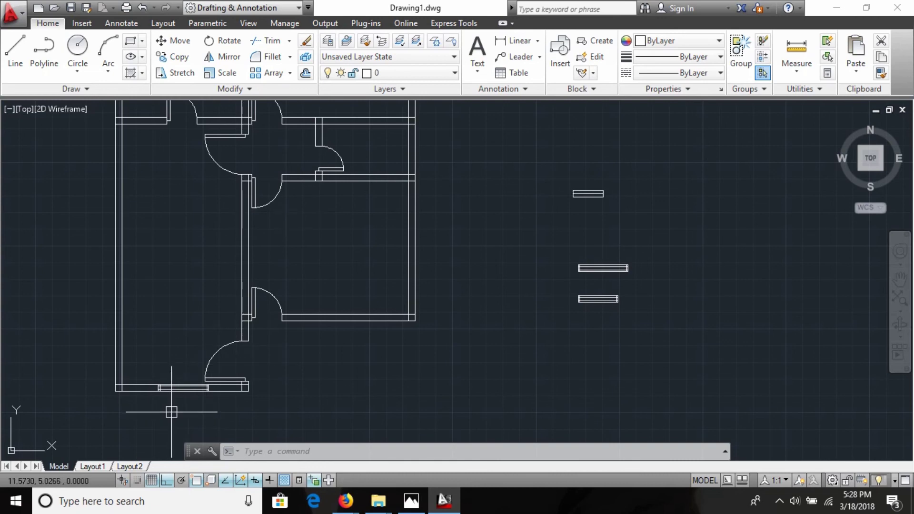
pyautogui.scroll(-2, 340, 342)
pyautogui.scroll(-2, 409, 336)
pyautogui.scroll(1, 427, 322)
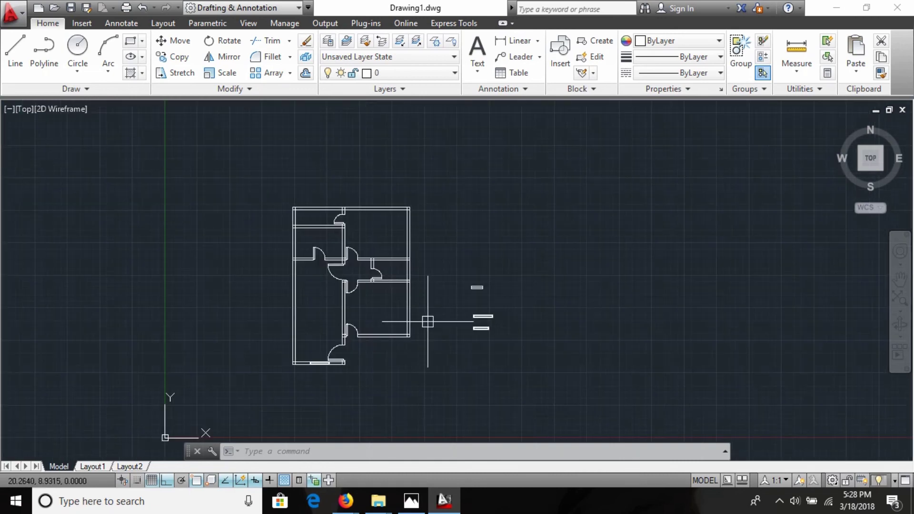
pyautogui.scroll(2, 445, 310)
pyautogui.scroll(-2, 445, 310)
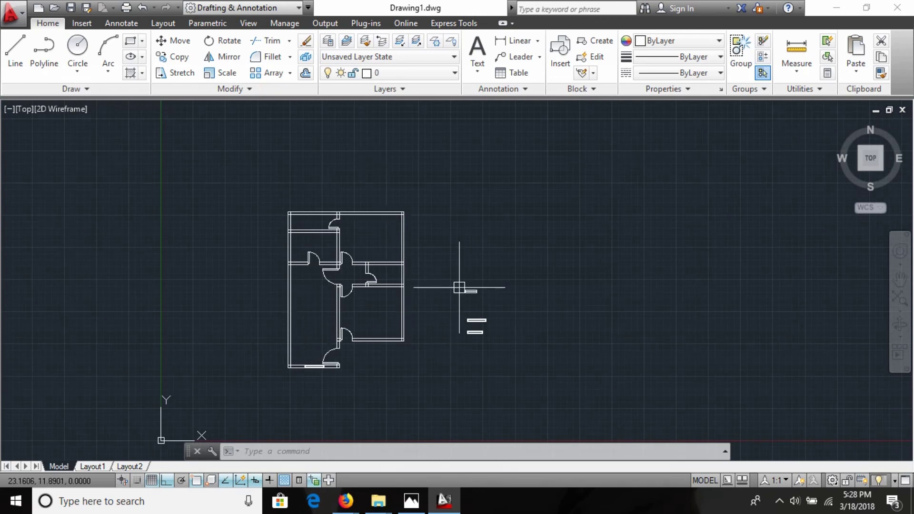
pyautogui.scroll(2, 480, 342)
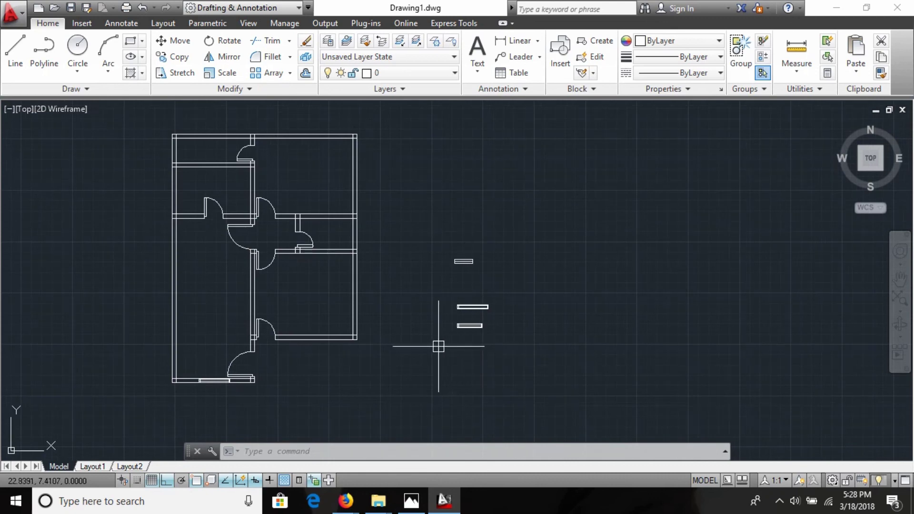